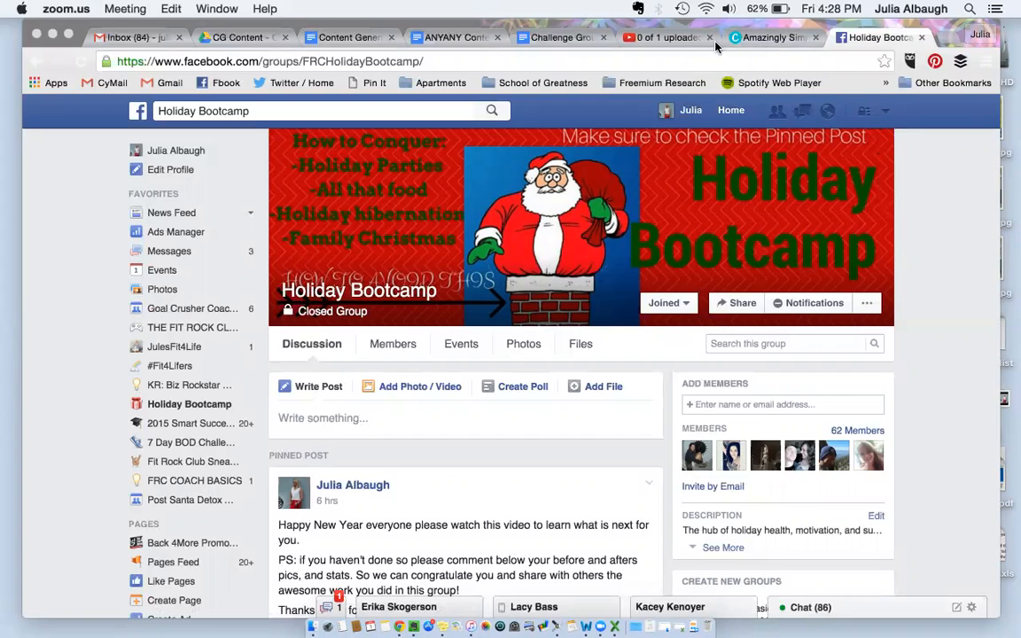
# Switch to Canva and log in to the existing account
pyautogui.click(761, 43)
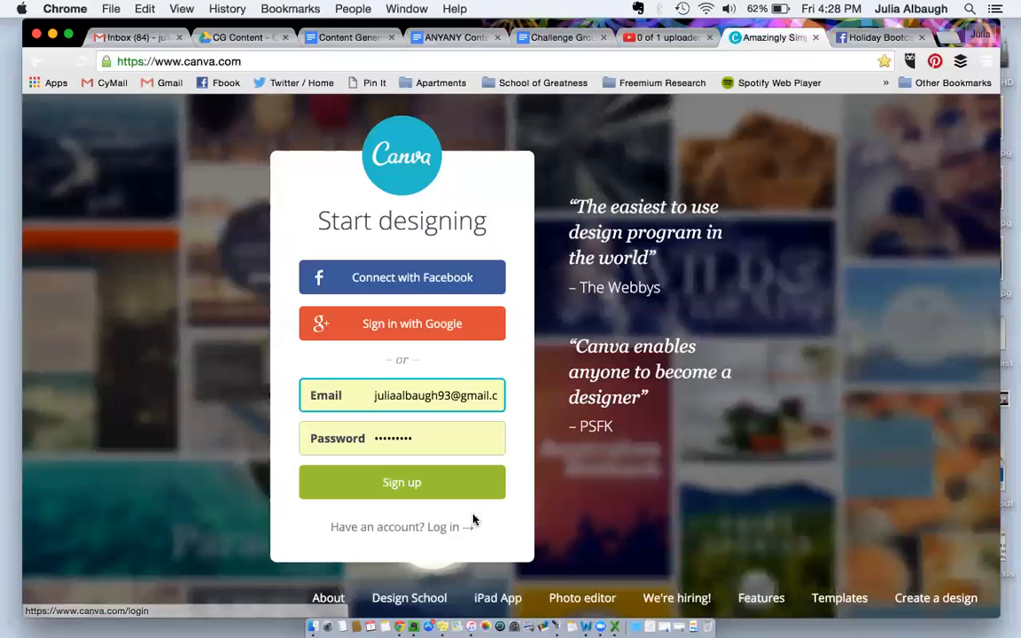
pyautogui.click(452, 530)
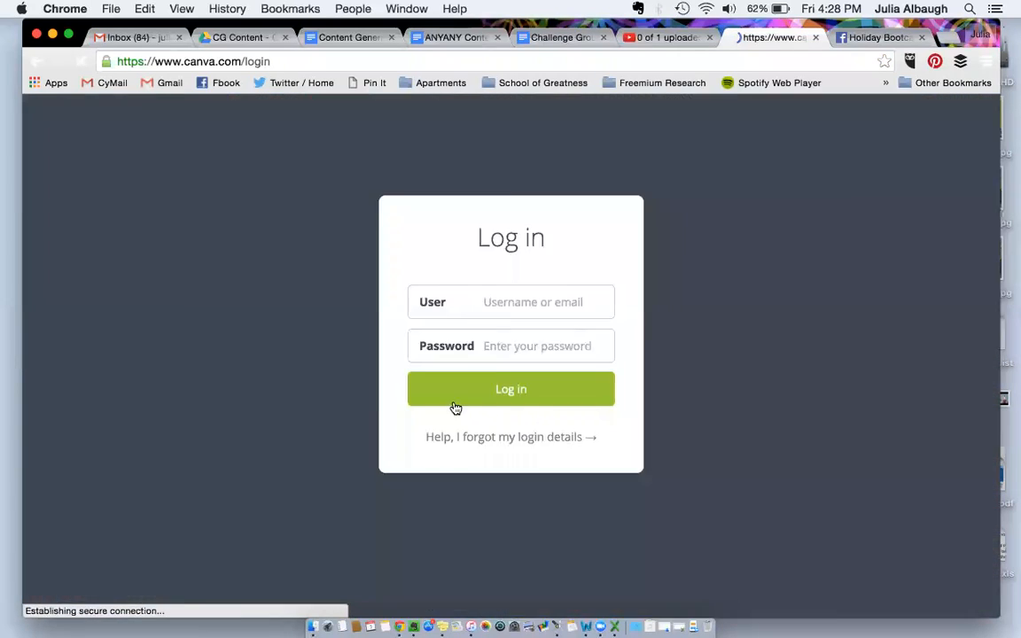
pyautogui.click(517, 477)
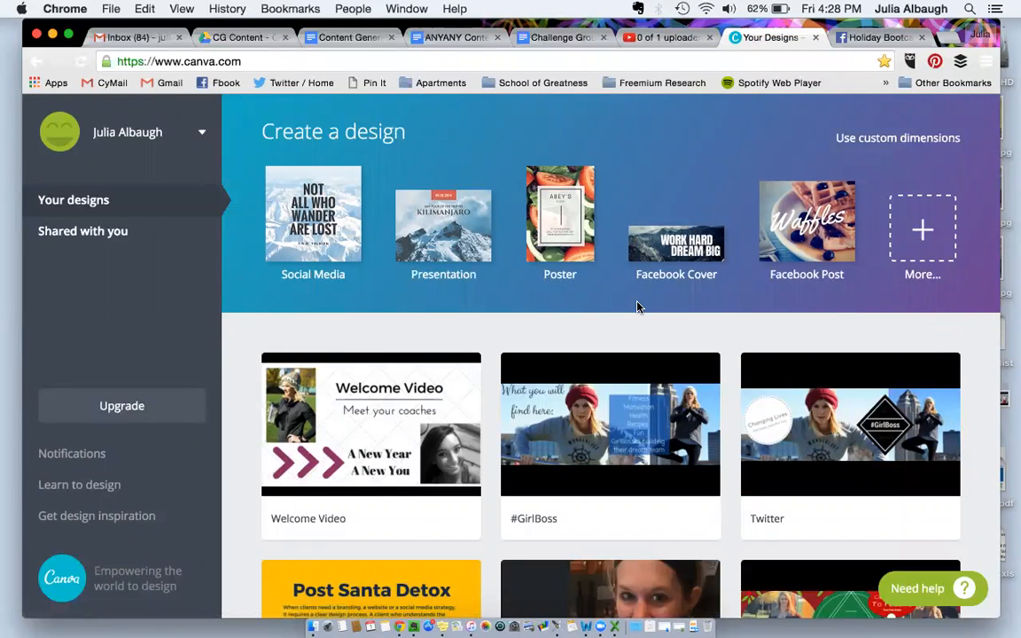
# Browse the gallery of previously made designs on the home page, and return to its start
pyautogui.scroll(-5, 637, 306)
pyautogui.scroll(-10, 637, 307)
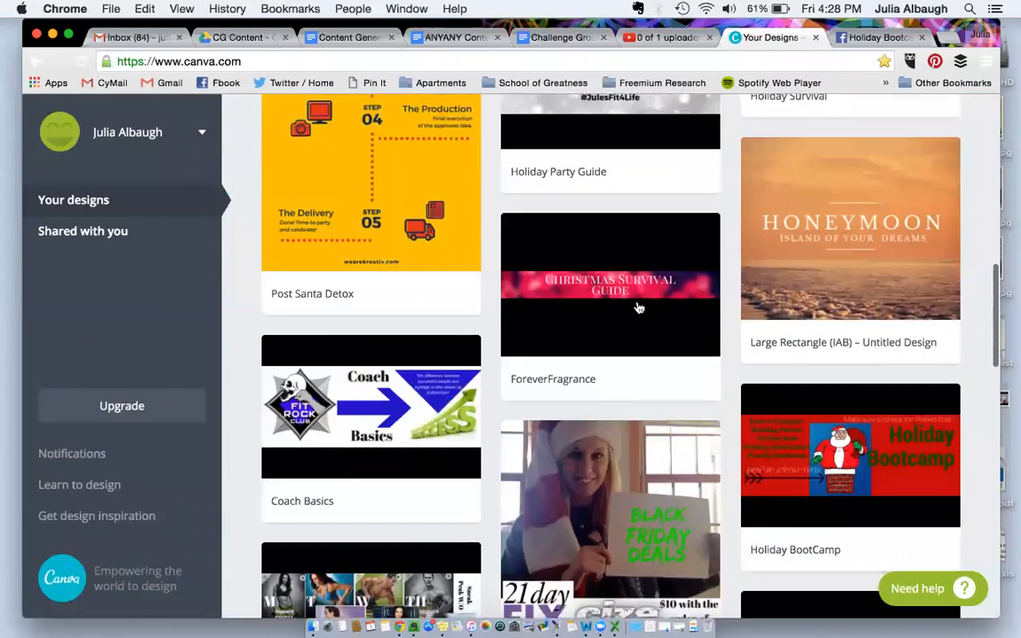
pyautogui.scroll(-6, 636, 307)
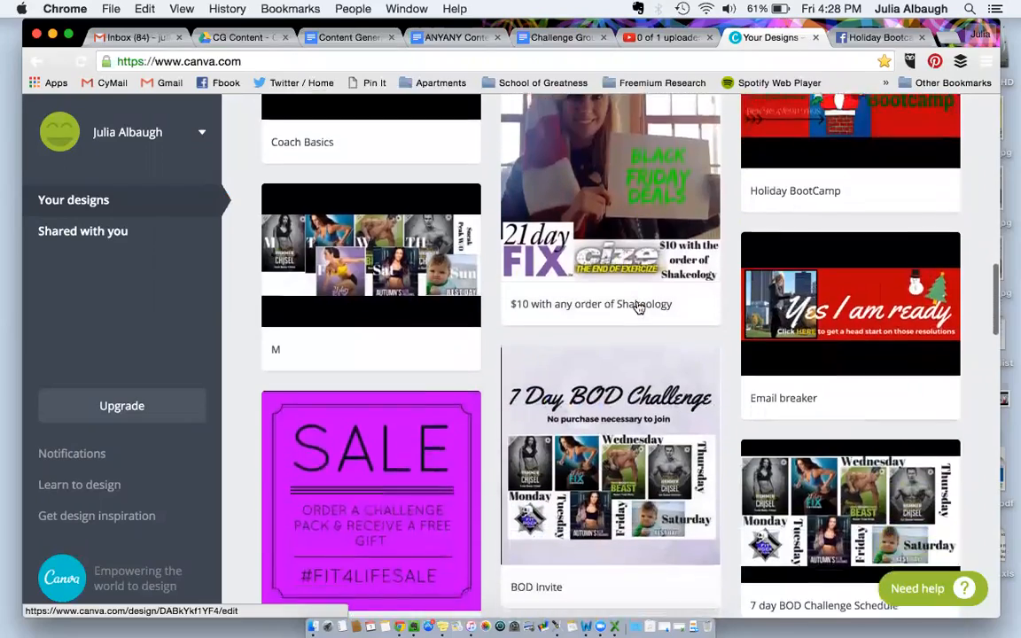
pyautogui.scroll(-6, 637, 306)
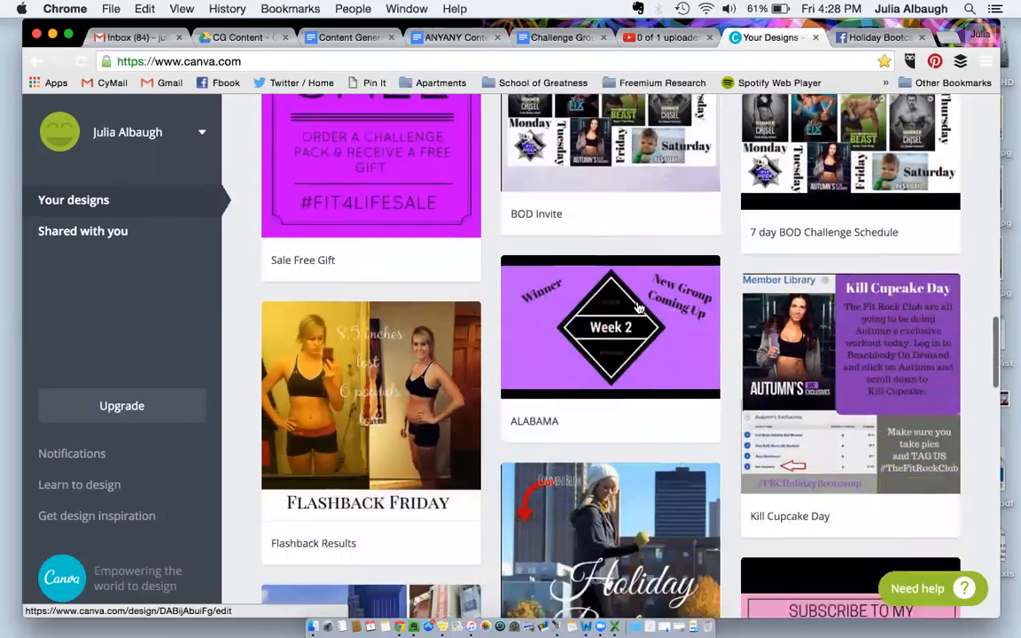
pyautogui.scroll(-7, 636, 307)
pyautogui.scroll(-5, 634, 310)
pyautogui.scroll(-5, 635, 312)
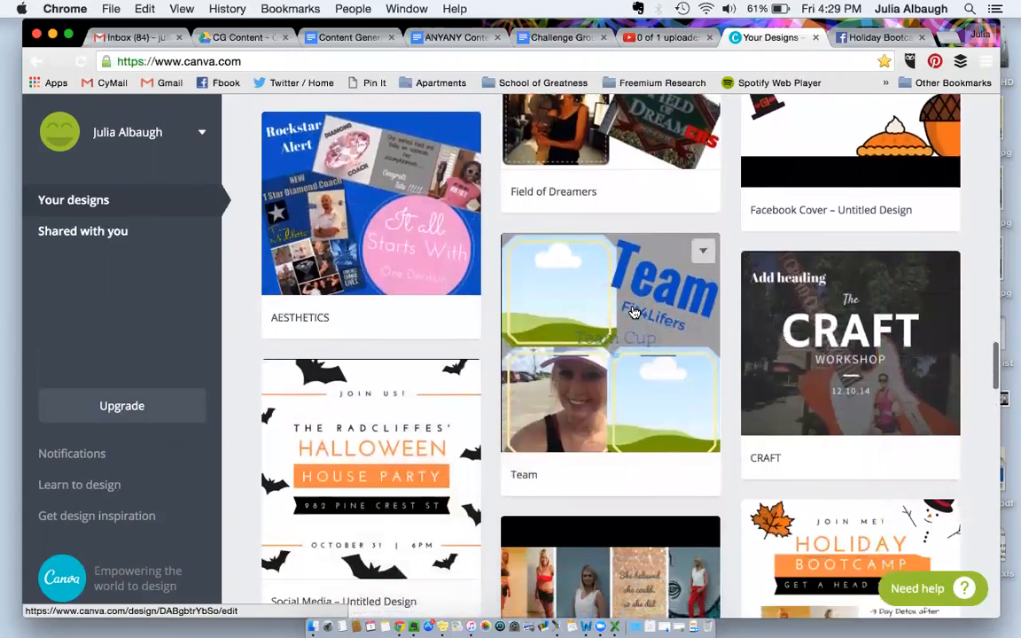
pyautogui.scroll(-5, 634, 312)
pyautogui.scroll(-5, 635, 312)
pyautogui.scroll(-10, 634, 312)
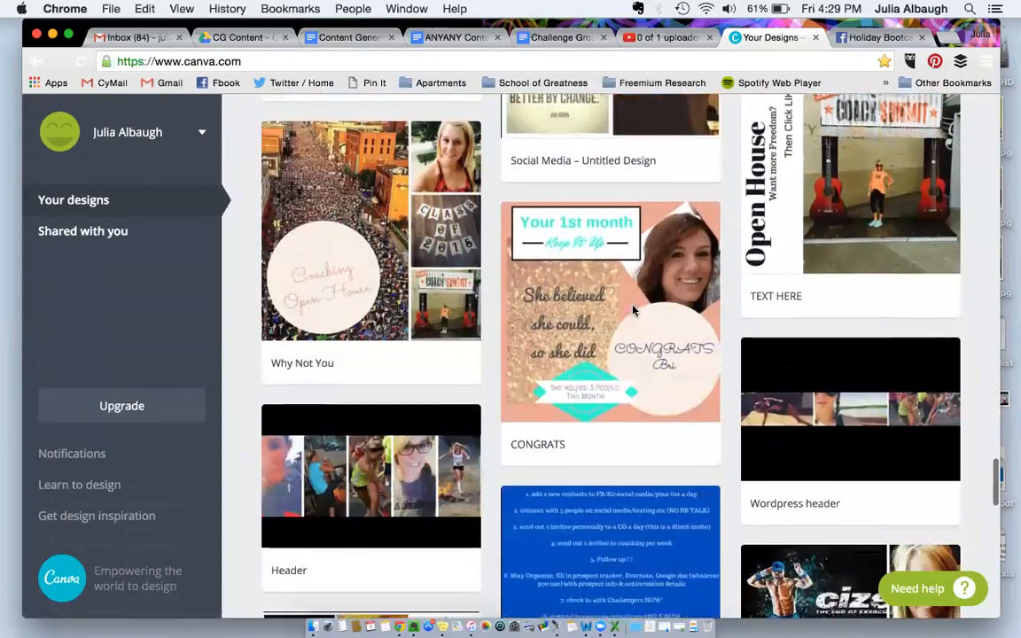
pyautogui.scroll(-10, 635, 310)
pyautogui.scroll(-12, 635, 312)
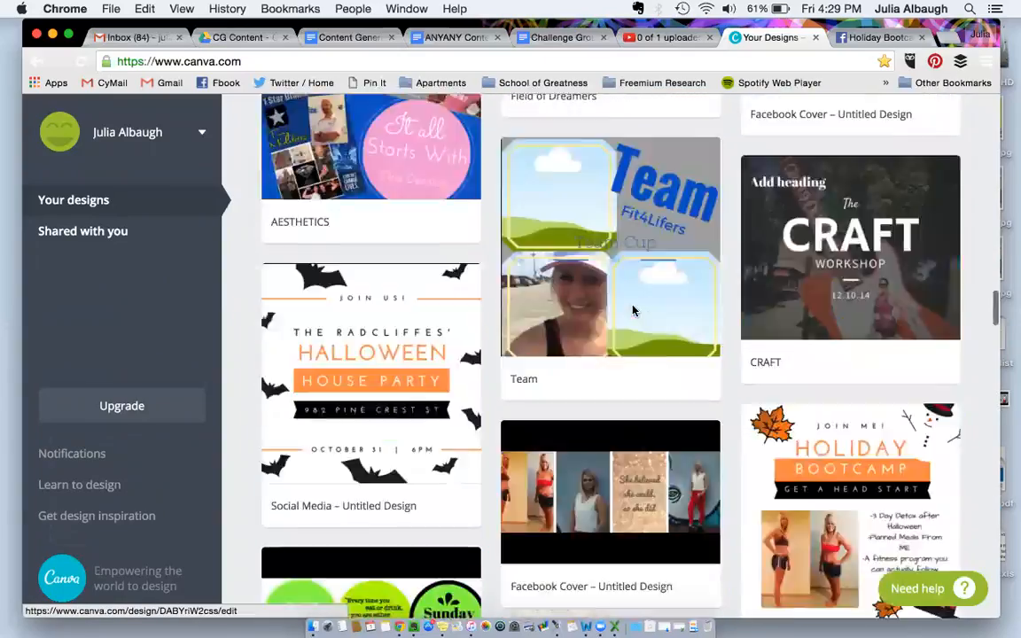
pyautogui.scroll(20, 633, 310)
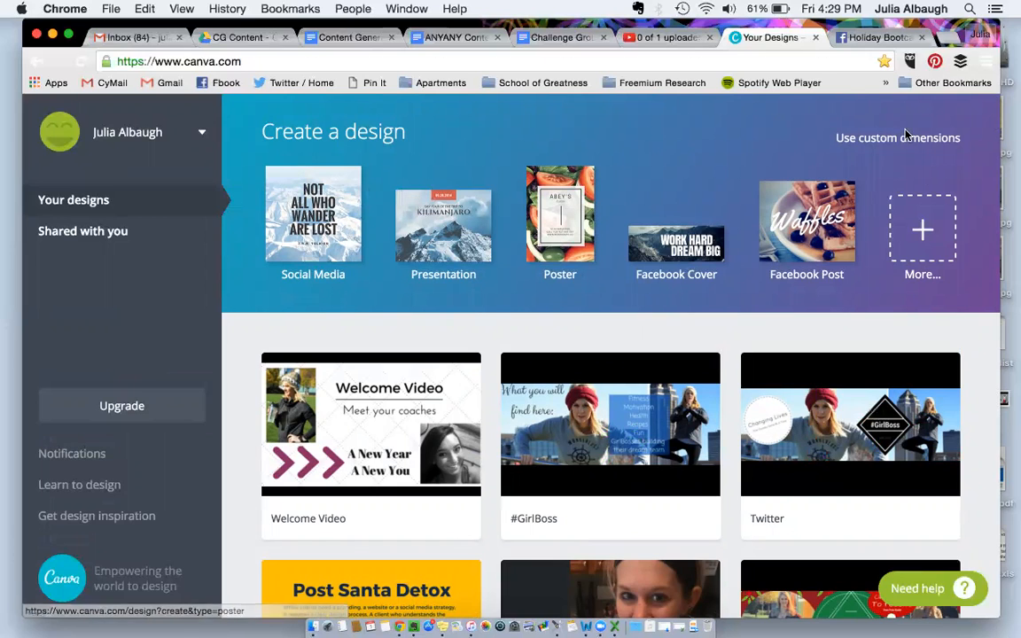
# Examine the full catalogue of design types, from Social Media Posts through Ads, and close it
pyautogui.click(937, 242)
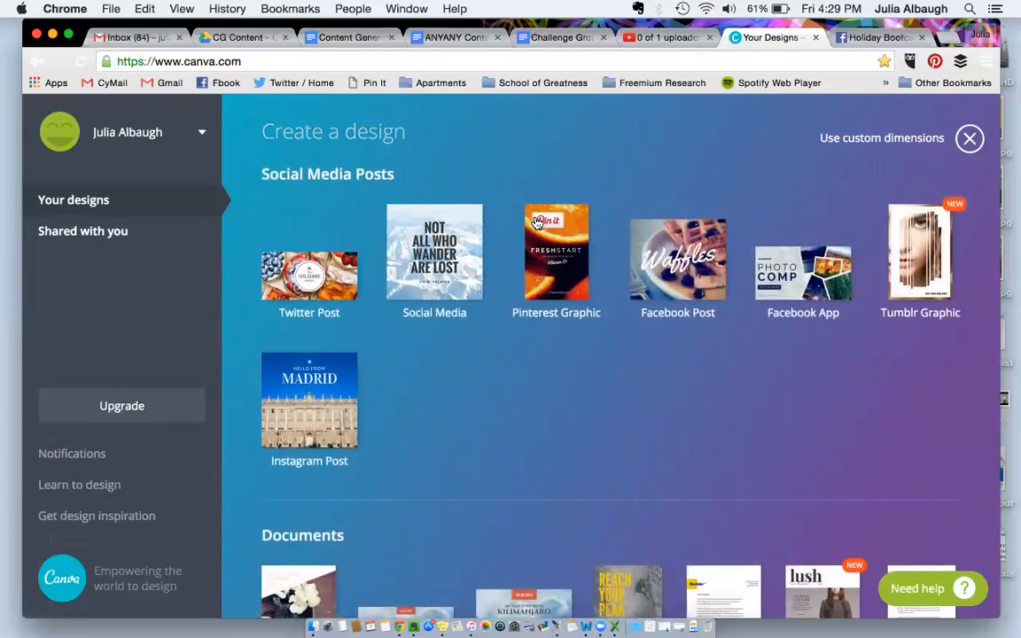
pyautogui.scroll(-5, 535, 221)
pyautogui.scroll(-12, 536, 221)
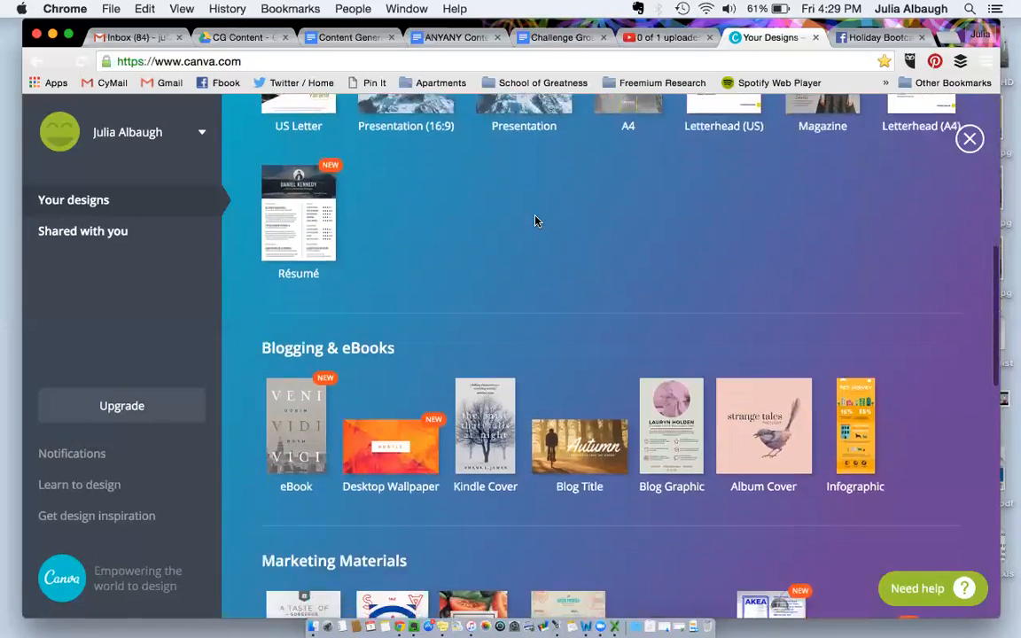
pyautogui.scroll(-10, 536, 223)
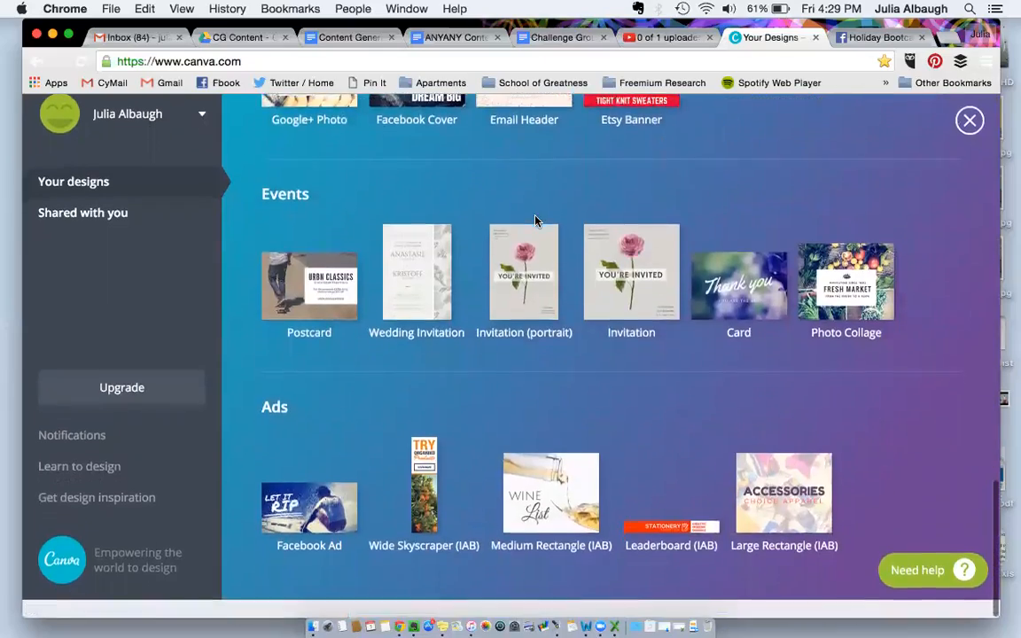
pyautogui.scroll(15, 535, 221)
pyautogui.scroll(4, 536, 221)
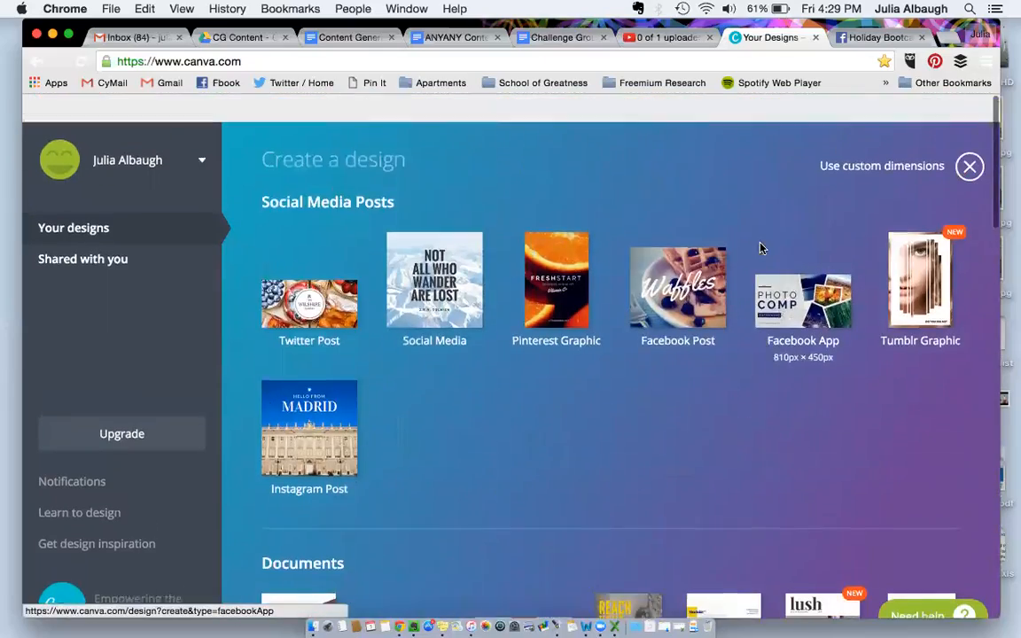
pyautogui.click(969, 140)
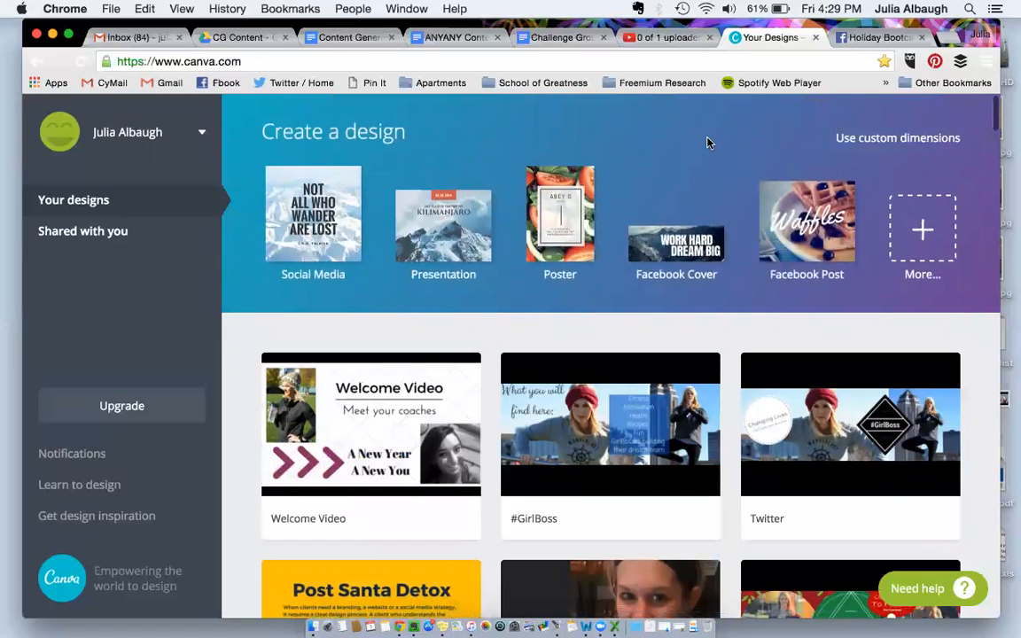
# Create a new Facebook Cover design, and switch to the Holiday Bootcamp group on Facebook to view its cover photo
pyautogui.click(676, 244)
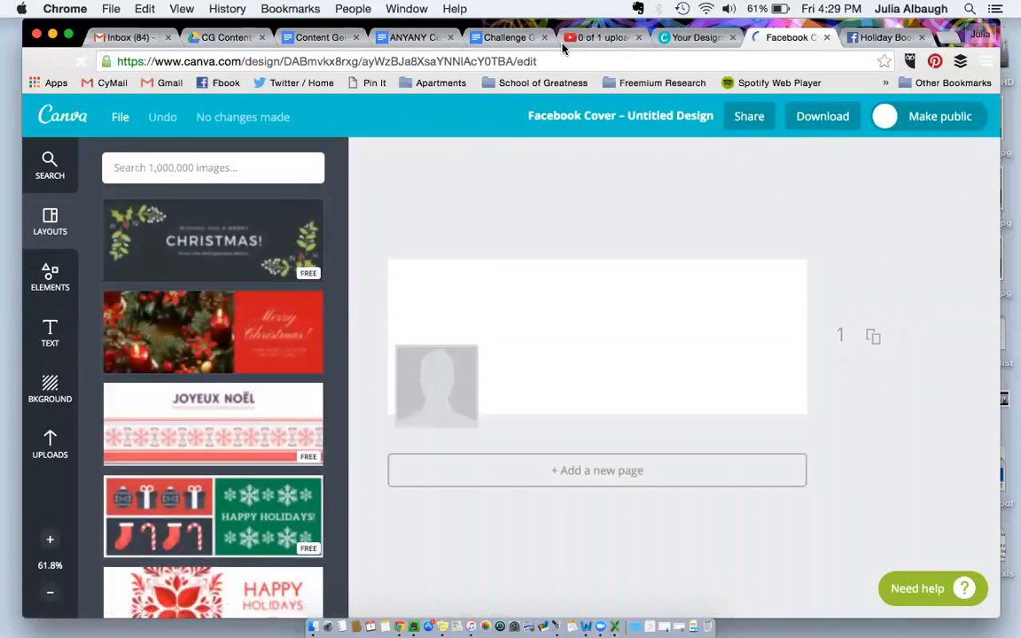
pyautogui.click(886, 37)
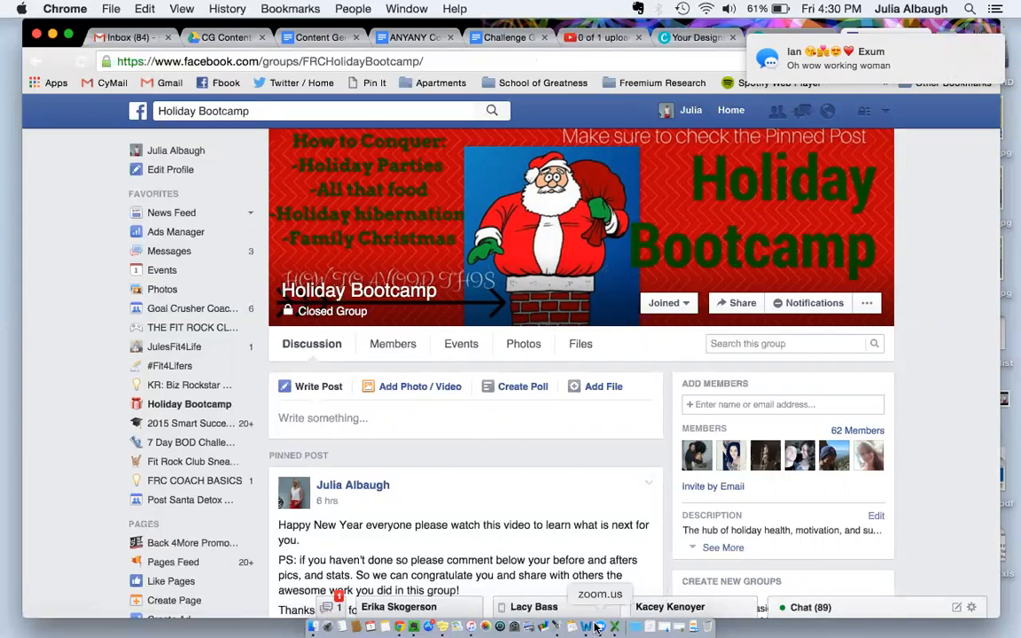
# Find and open the Messages app through a system search for "chat", and quit it
pyautogui.click(969, 9)
pyautogui.write('cha')
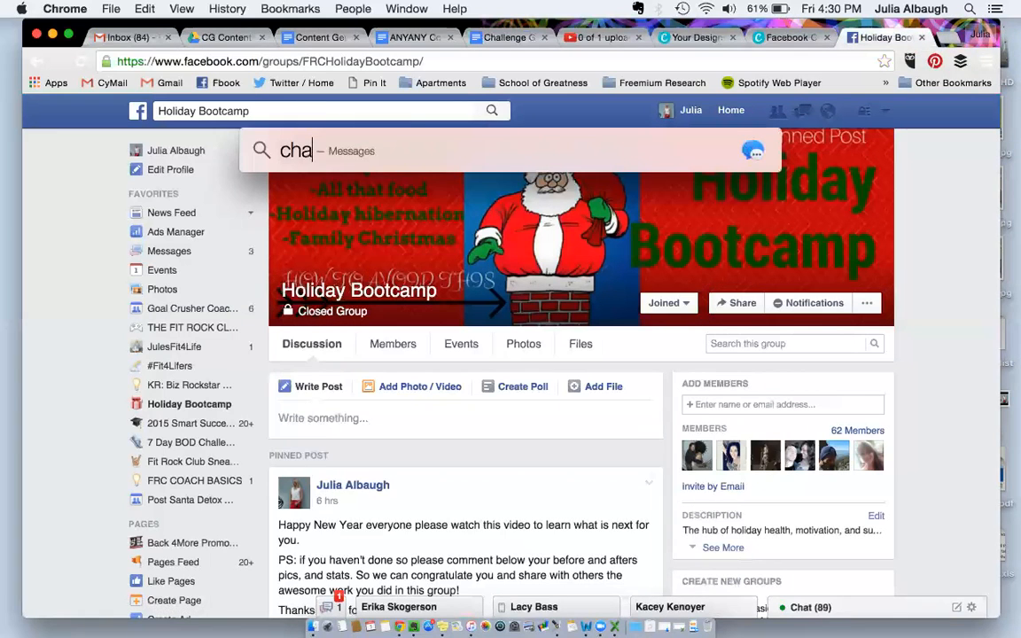
pyautogui.write('t')
pyautogui.press('Return')
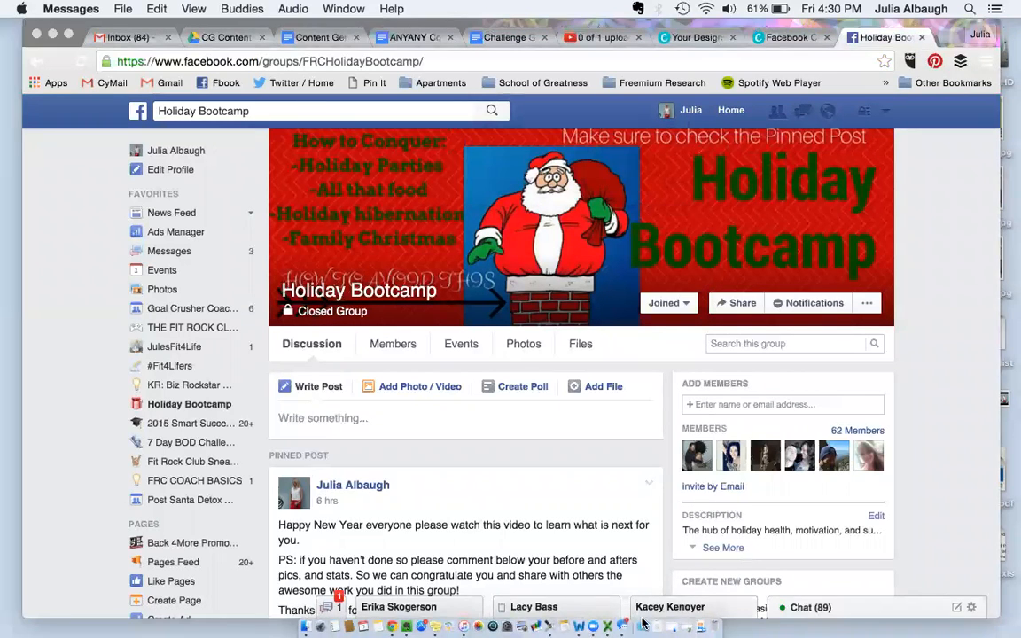
pyautogui.rightClick(614, 626)
pyautogui.click(620, 626)
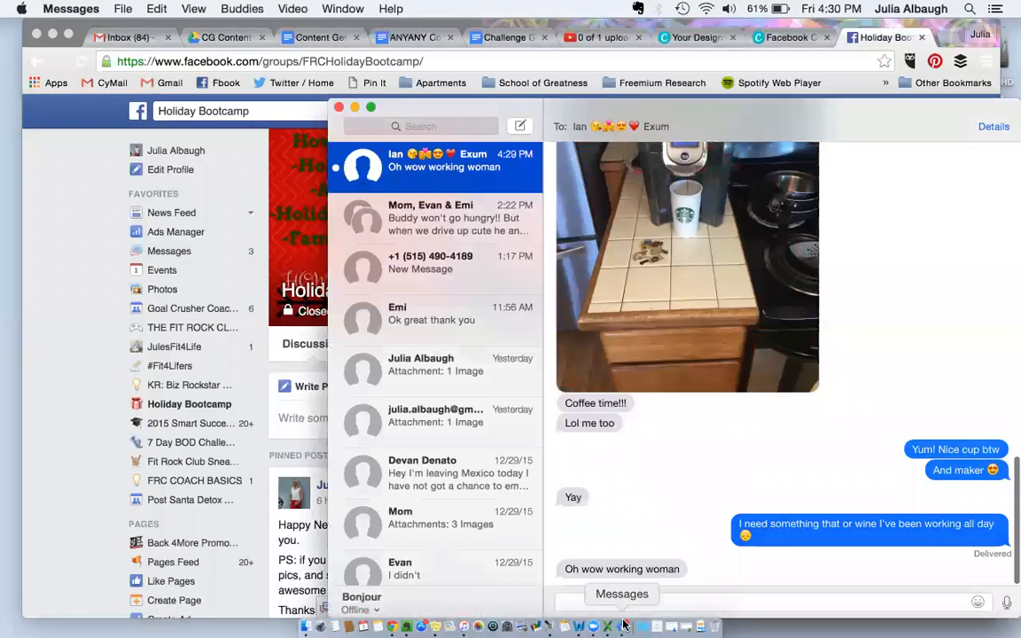
pyautogui.rightClick(626, 625)
pyautogui.click(627, 588)
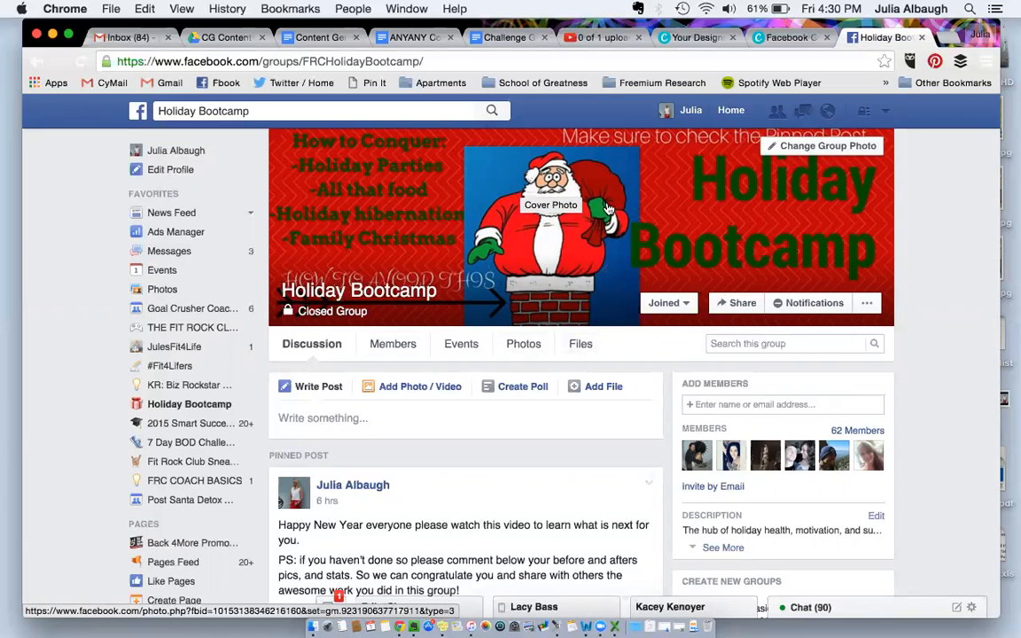
# Return to the blank Facebook cover in Canva and apply the free Happy Holidays layout with ornaments, stockings and green snowflake panel
pyautogui.click(786, 37)
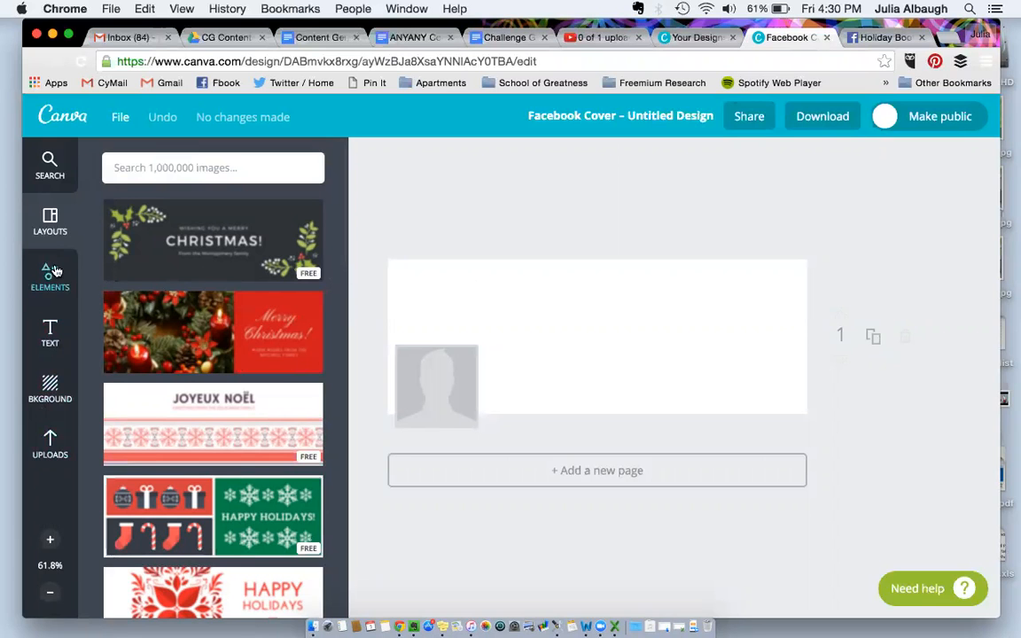
pyautogui.click(62, 282)
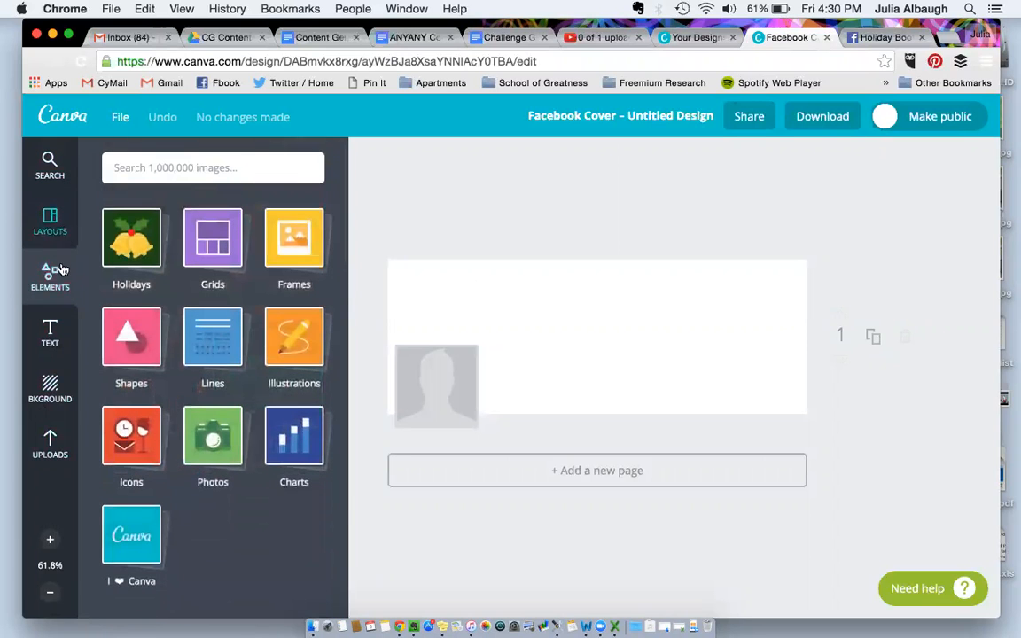
pyautogui.click(51, 223)
pyautogui.scroll(-5, 251, 271)
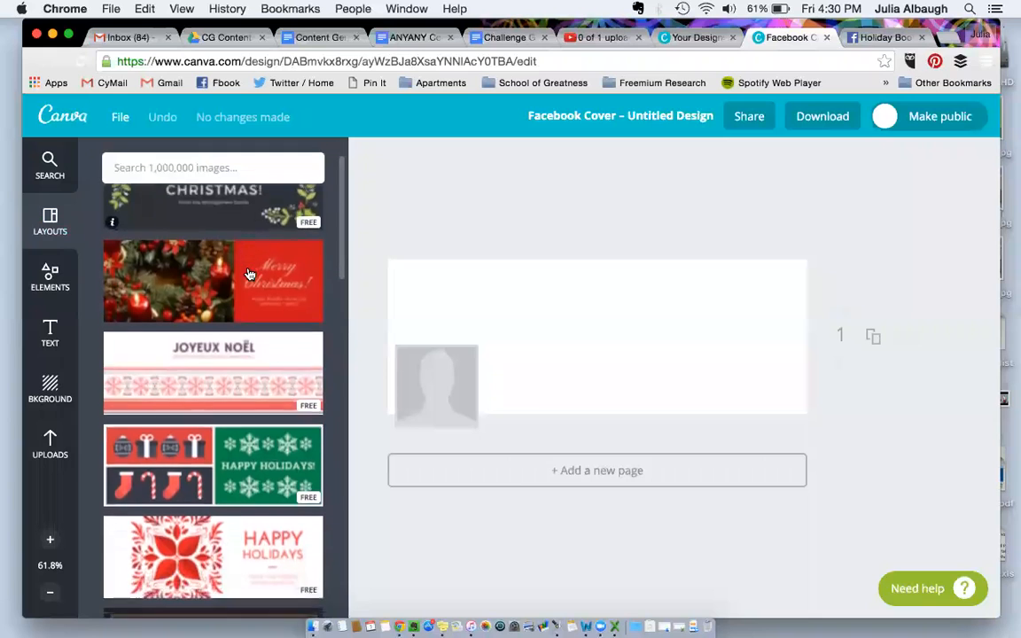
pyautogui.scroll(-5, 250, 274)
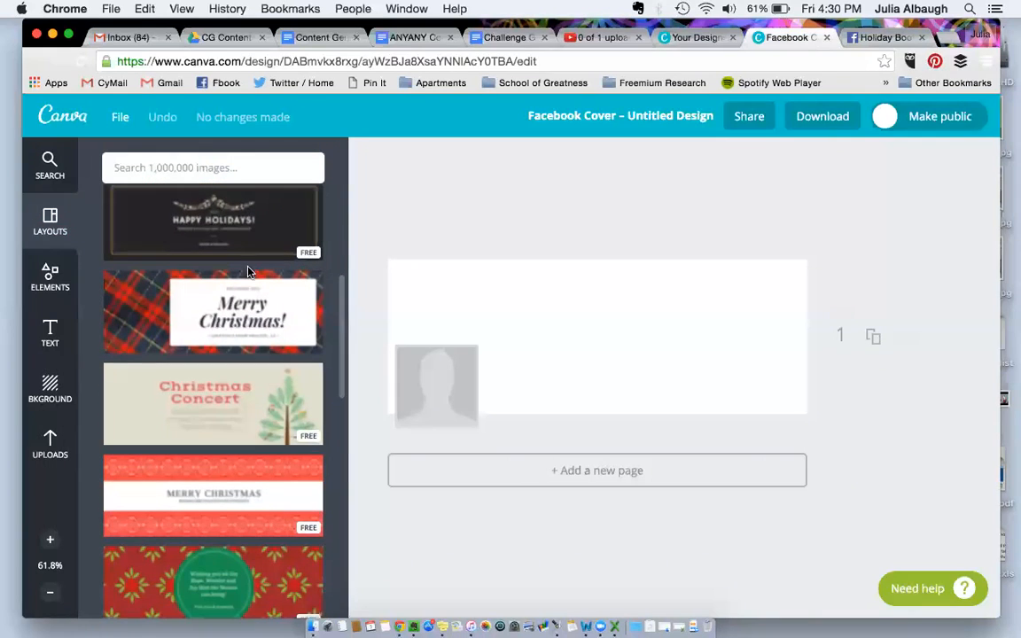
pyautogui.scroll(-3, 312, 272)
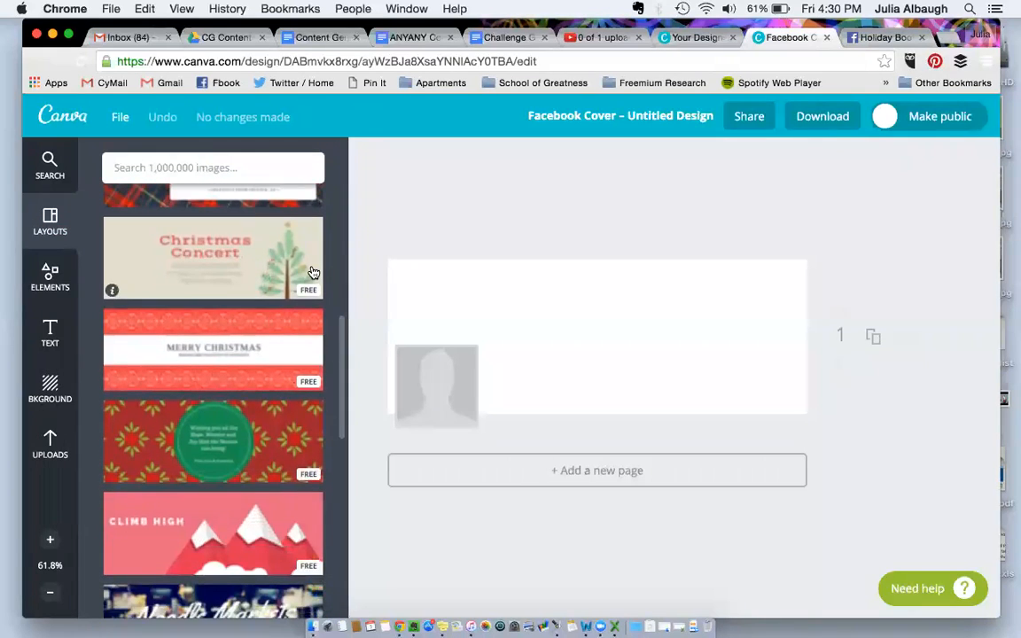
pyautogui.scroll(-4, 312, 272)
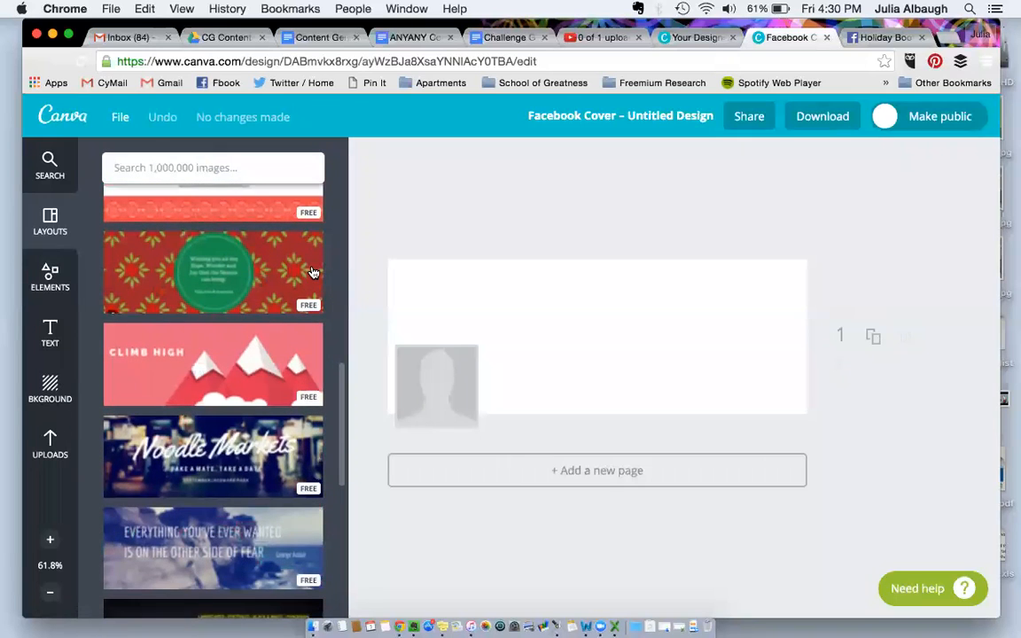
pyautogui.scroll(-1, 312, 272)
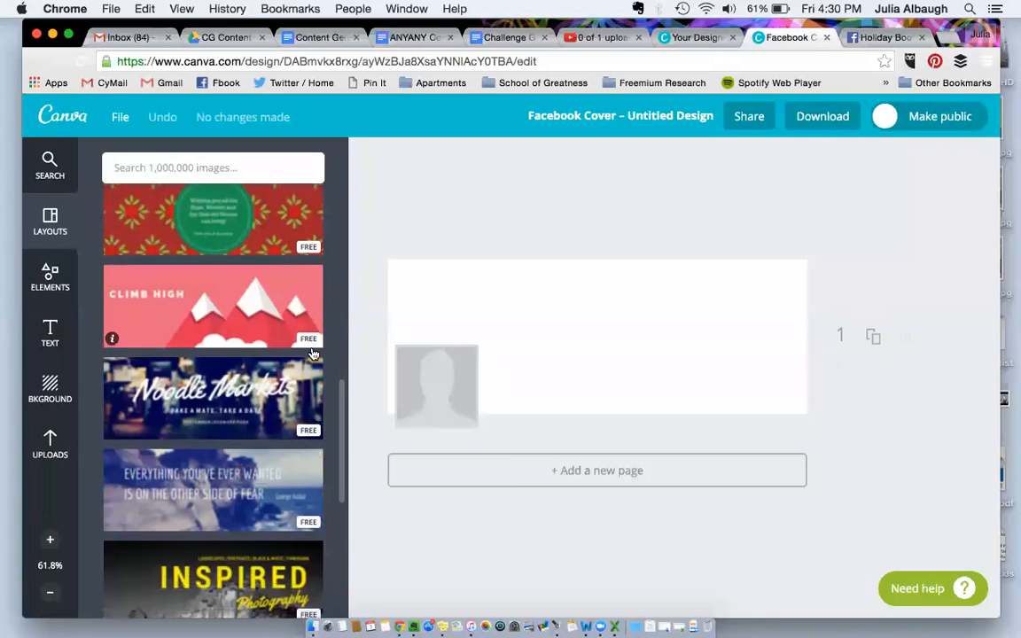
pyautogui.scroll(-8, 306, 377)
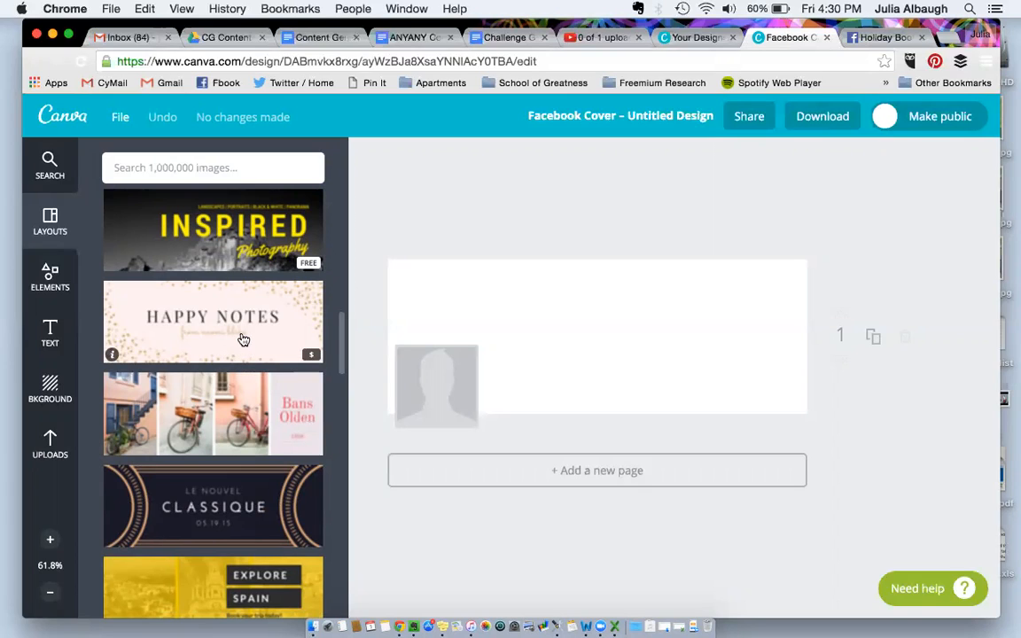
pyautogui.scroll(3, 257, 284)
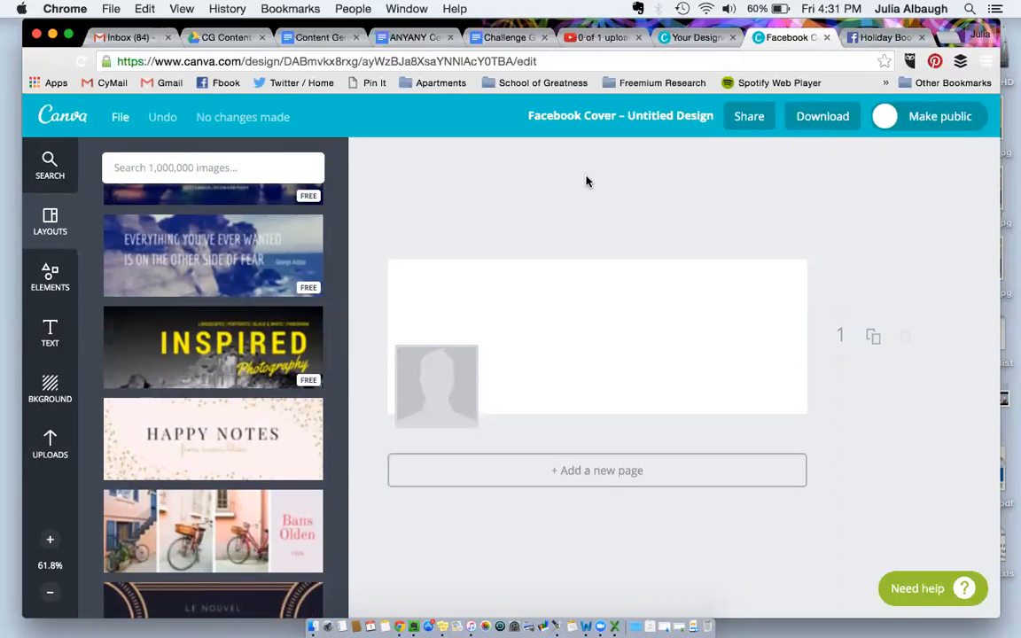
pyautogui.scroll(-10, 249, 299)
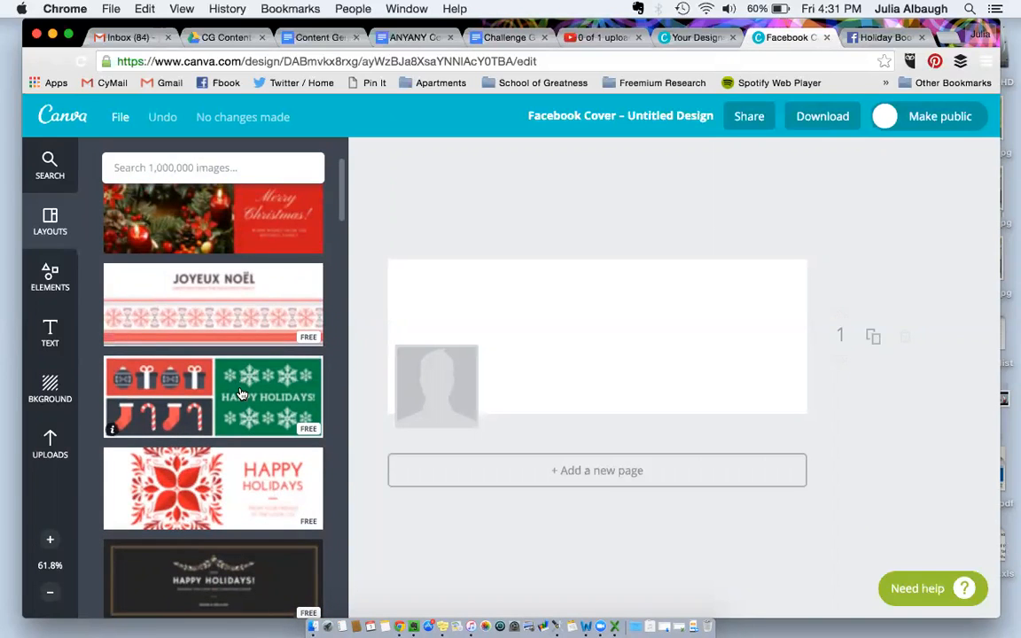
pyautogui.click(239, 394)
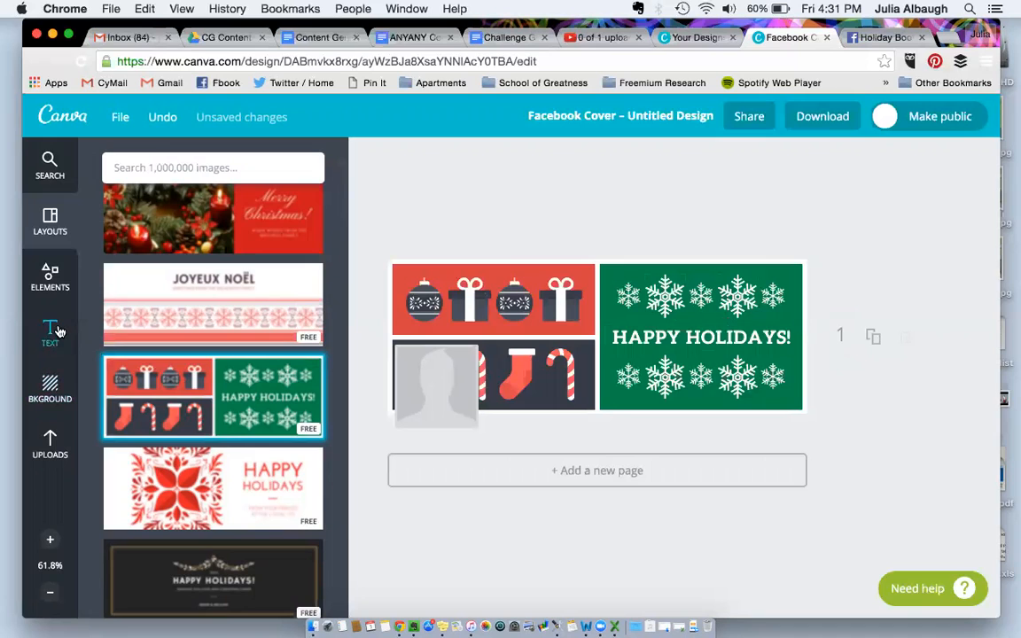
# Delete the "HAPPY HOLIDAYS!" text from the cover and place the "Medieval Since 1611" text design over the green panel
pyautogui.click(52, 329)
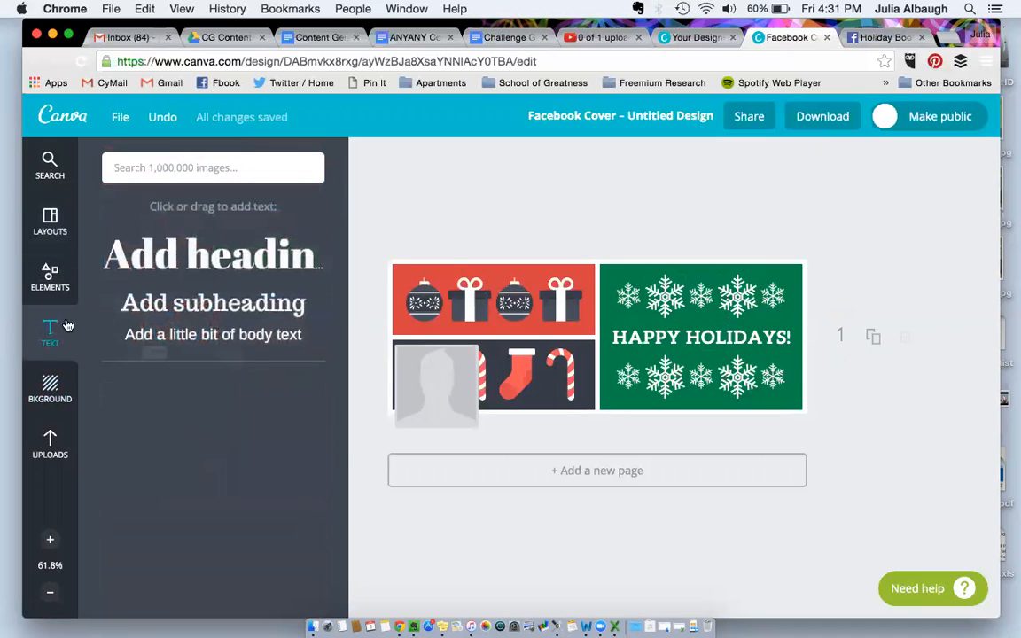
pyautogui.click(681, 335)
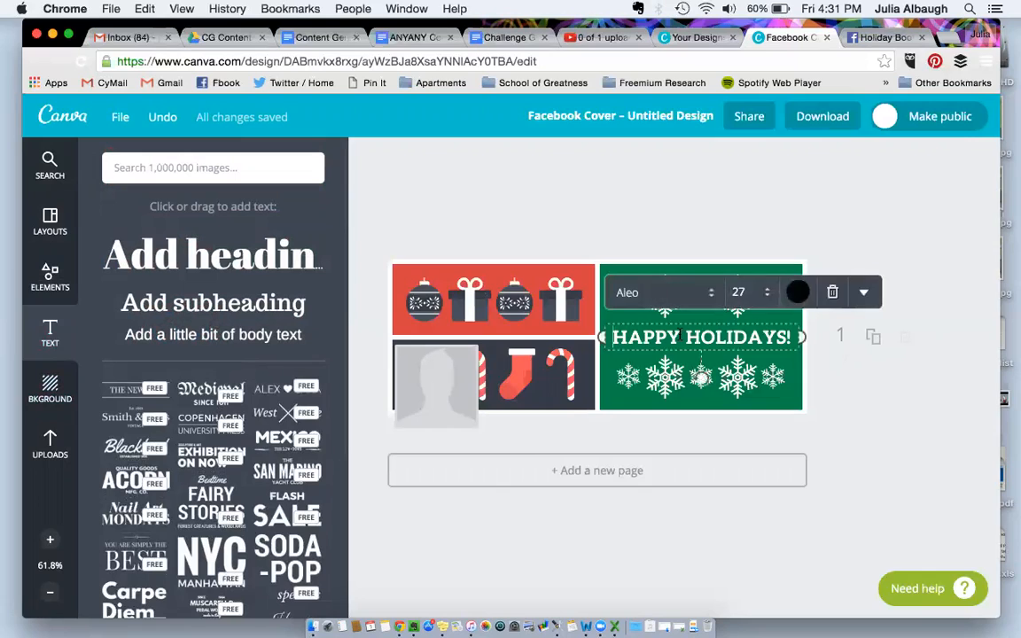
pyautogui.click(832, 294)
pyautogui.moveTo(203, 390); pyautogui.dragTo(627, 317)
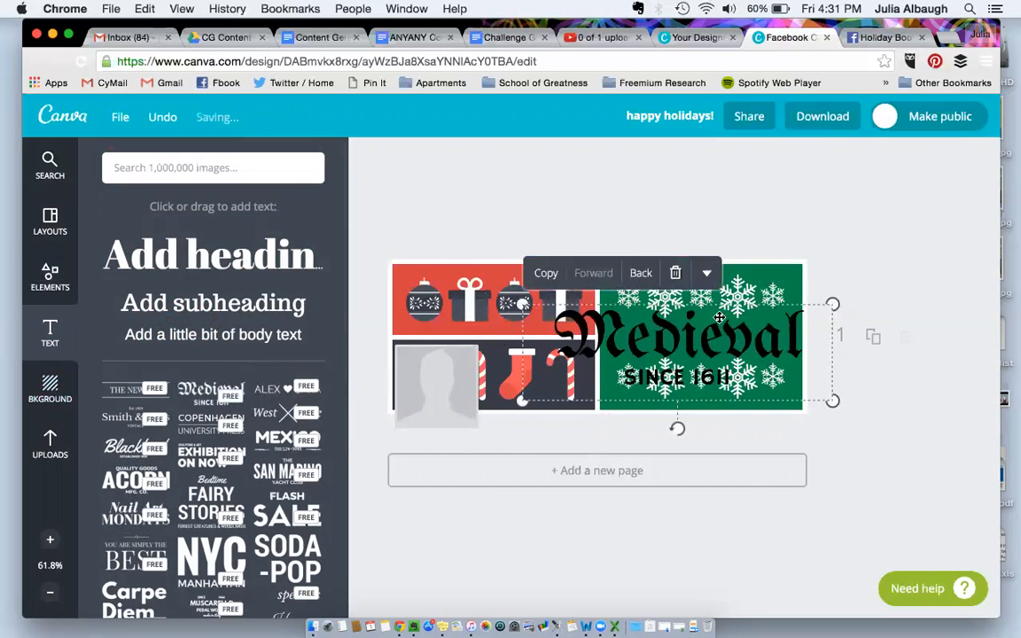
# Shrink the "Medieval Since 1611" text design to fit the green panel and place it between the two snowflake rows
pyautogui.moveTo(799, 313); pyautogui.dragTo(726, 326)
pyautogui.moveTo(635, 363); pyautogui.dragTo(703, 340)
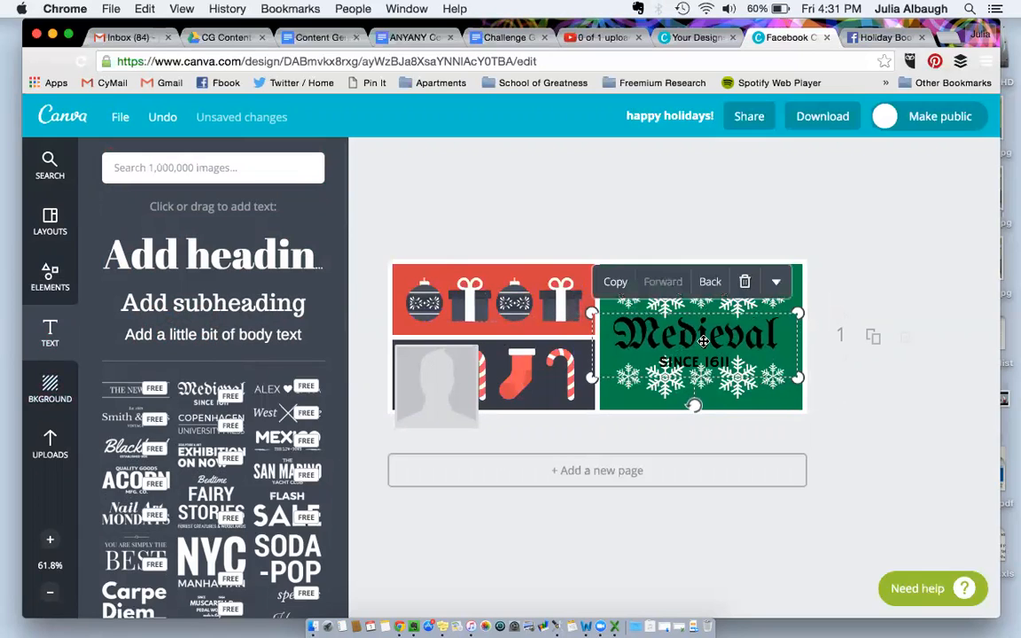
pyautogui.click(657, 389)
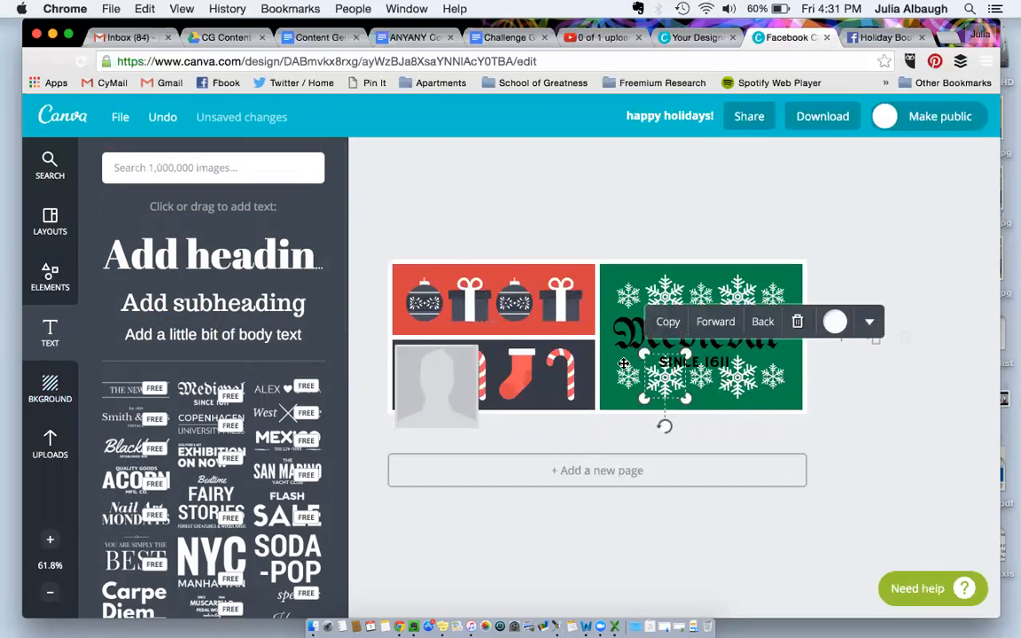
pyautogui.click(625, 365)
pyautogui.moveTo(811, 313); pyautogui.dragTo(769, 328)
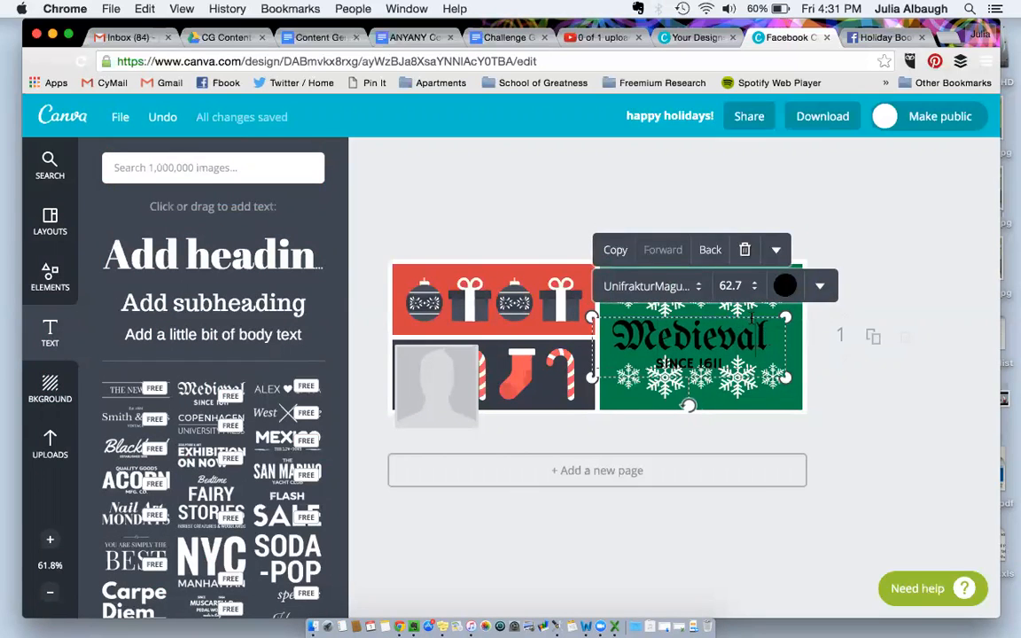
pyautogui.click(741, 414)
pyautogui.moveTo(749, 324); pyautogui.dragTo(758, 316)
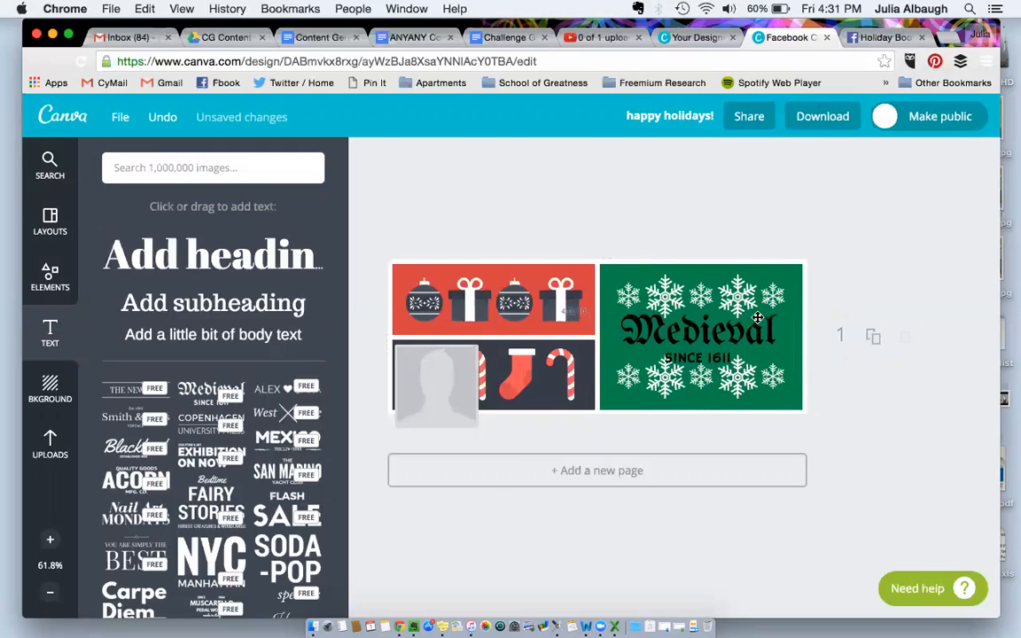
# Replace the word "Medieval" in the text design with "Closed"
pyautogui.moveTo(682, 336); pyautogui.dragTo(682, 336)
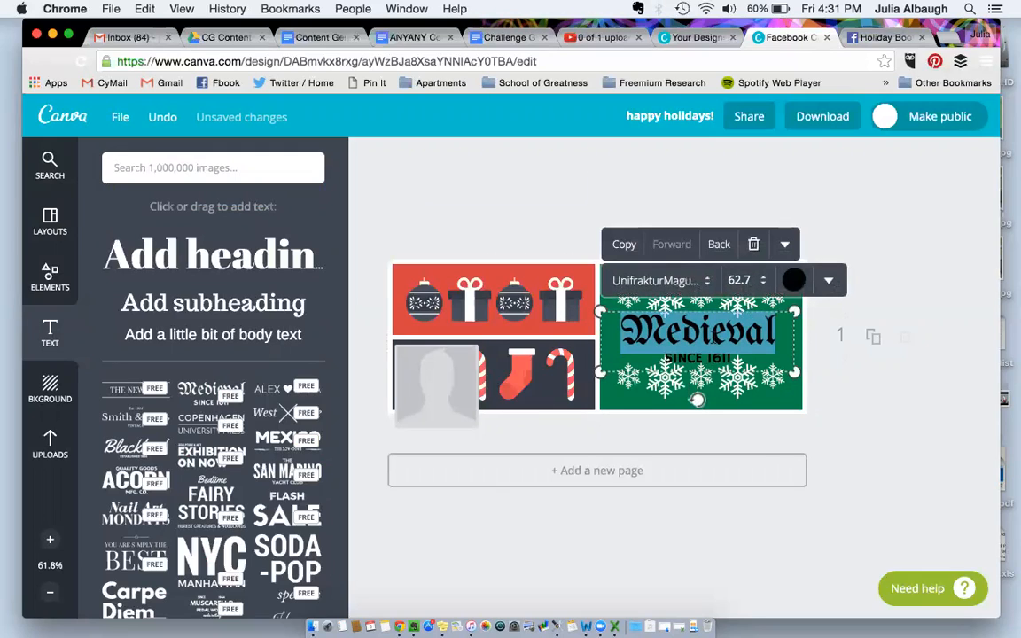
pyautogui.press('BackSpace')
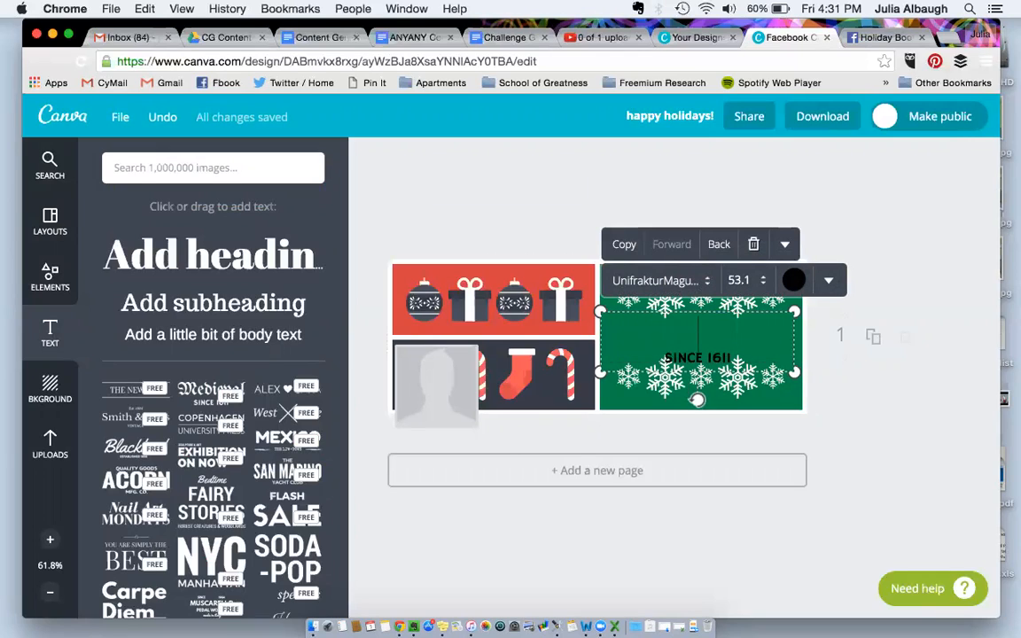
pyautogui.write('Closed')
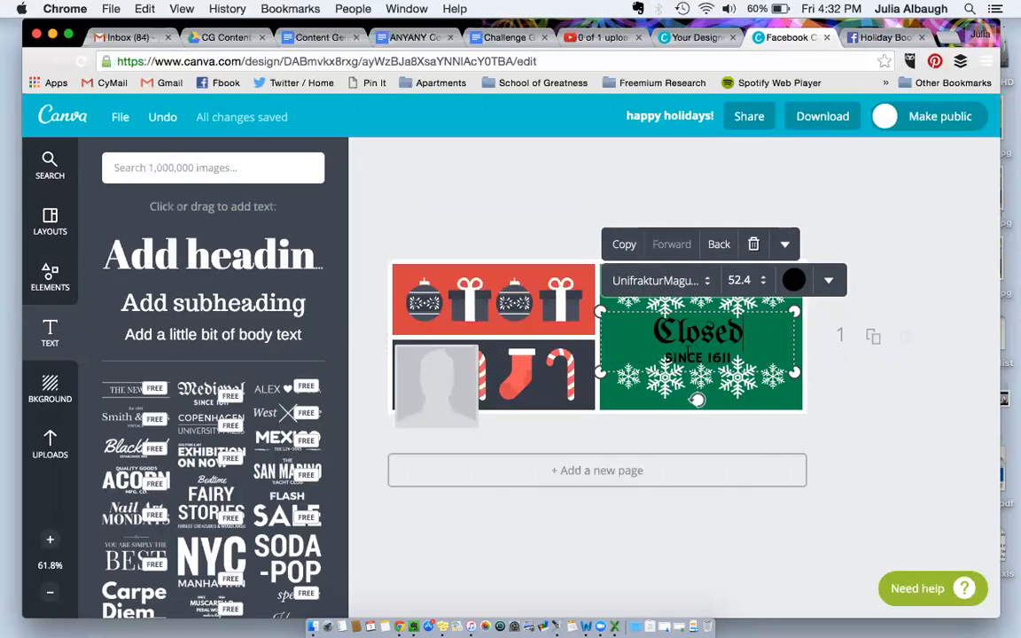
pyautogui.click(676, 379)
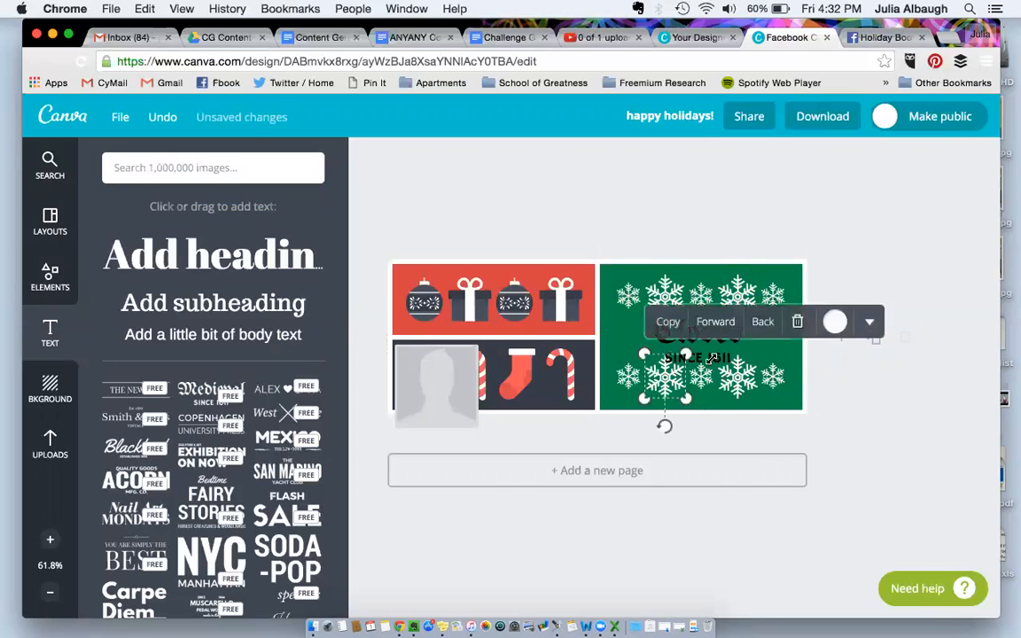
pyautogui.click(717, 230)
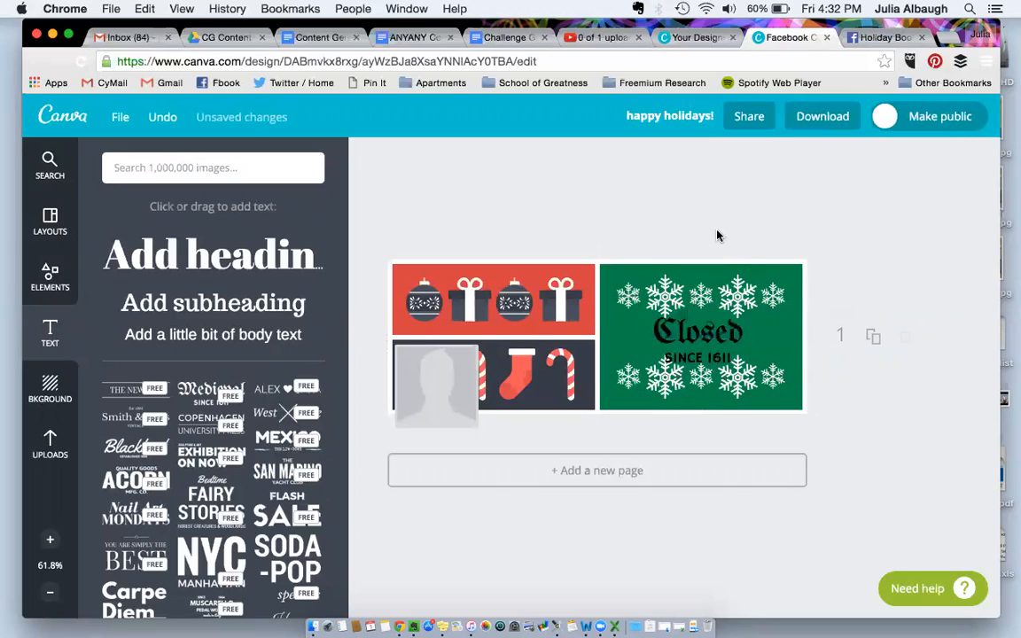
# Replace the "SINCE 1611" line under the heading with "Thank you for being a part of Bootcamp"
pyautogui.click(698, 358)
pyautogui.press('BackSpace')
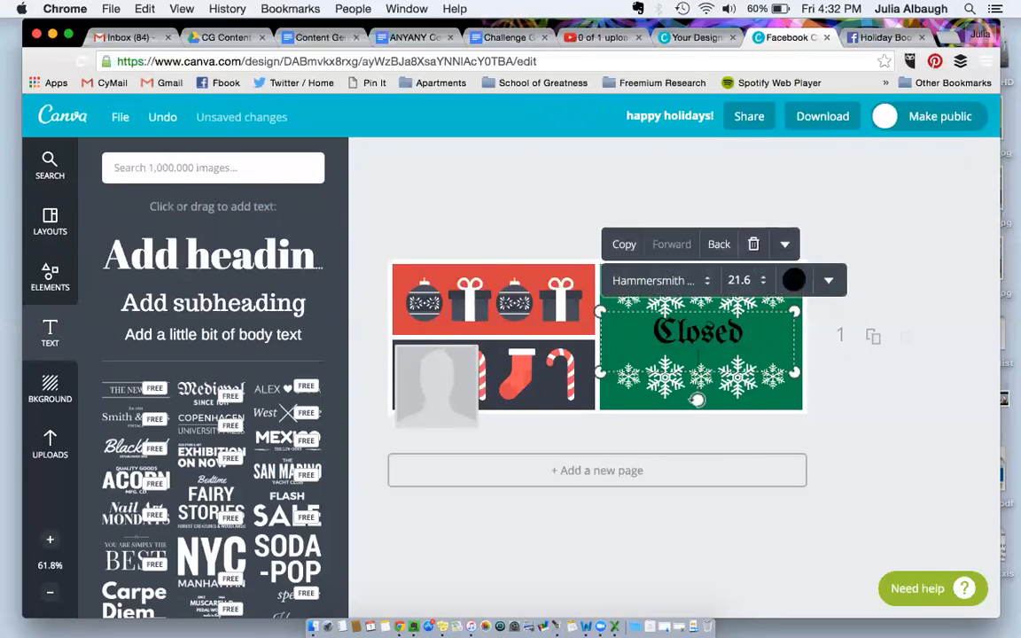
pyautogui.write('Thank you for being ap')
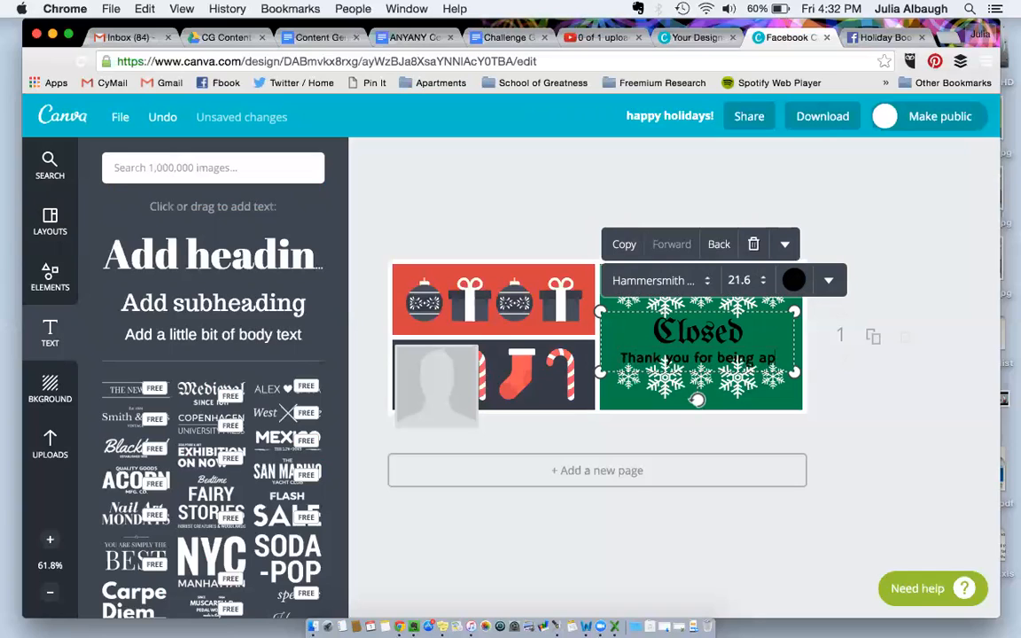
pyautogui.press('BackSpace')
pyautogui.write('pa')
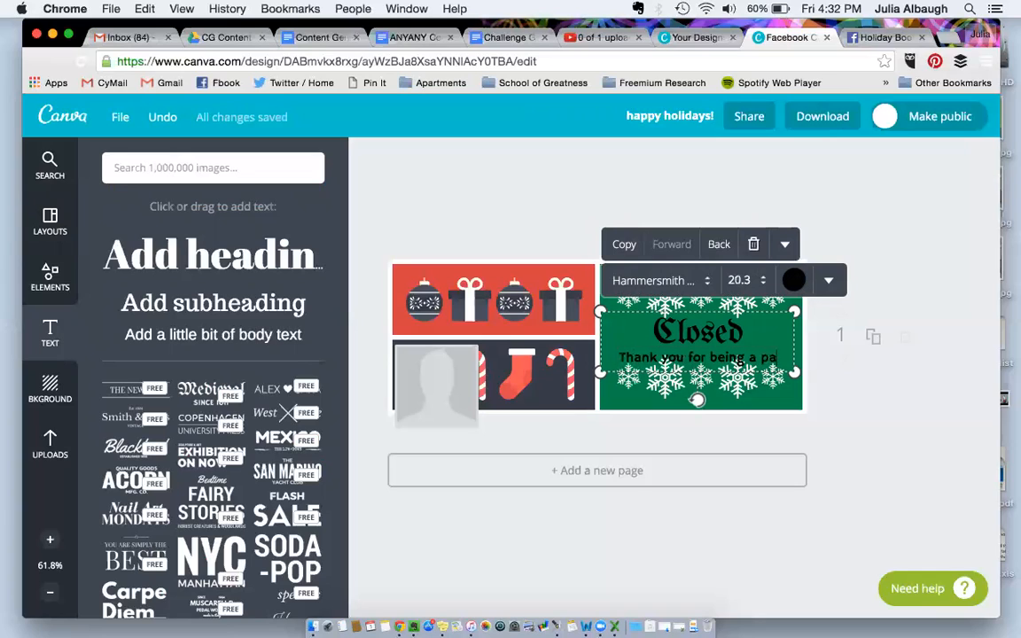
pyautogui.write('rt of bootcamp')
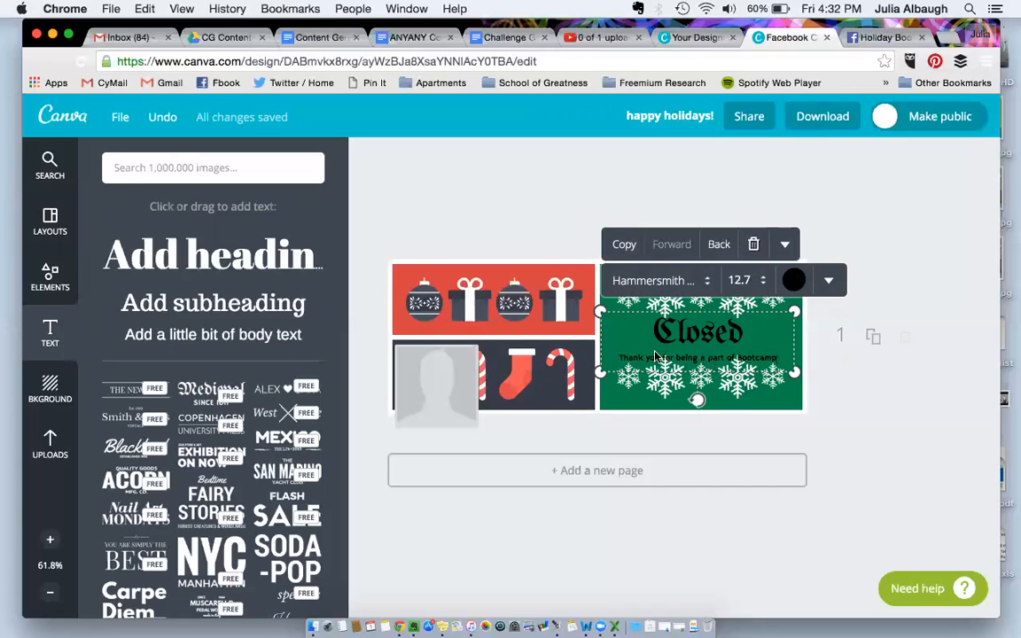
pyautogui.click(559, 209)
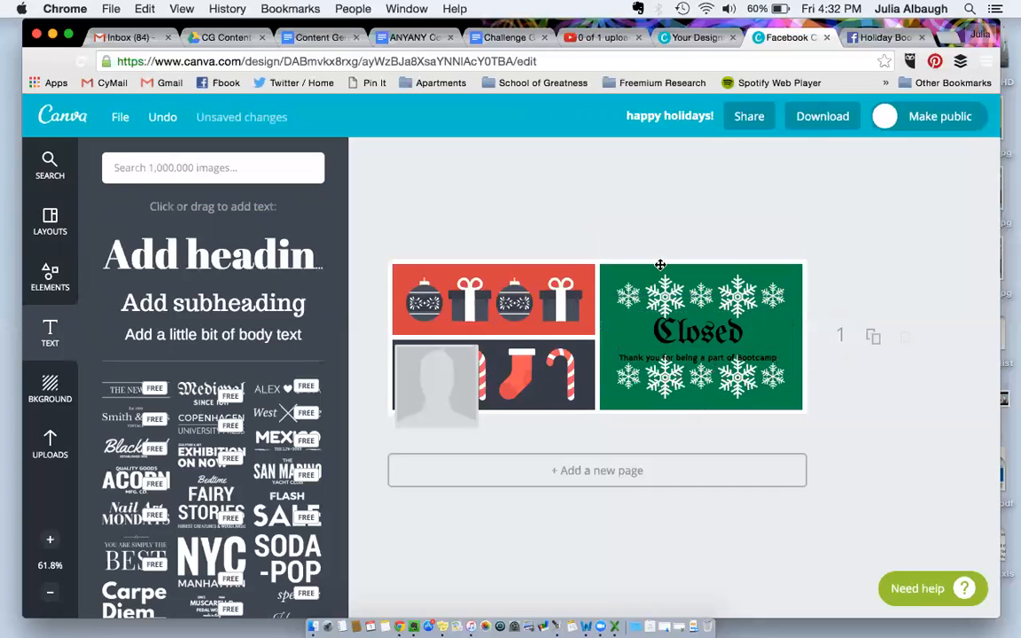
# Nudge the "Closed" text block slightly higher between the snowflake rows of the green panel
pyautogui.doubleClick(698, 331)
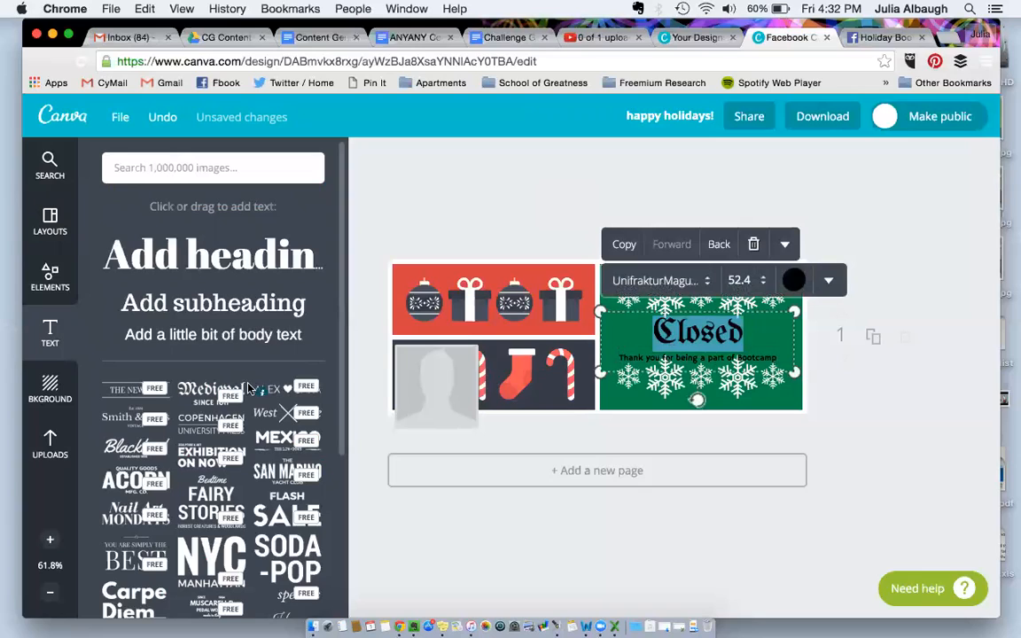
pyautogui.click(595, 173)
pyautogui.moveTo(701, 331); pyautogui.dragTo(705, 331)
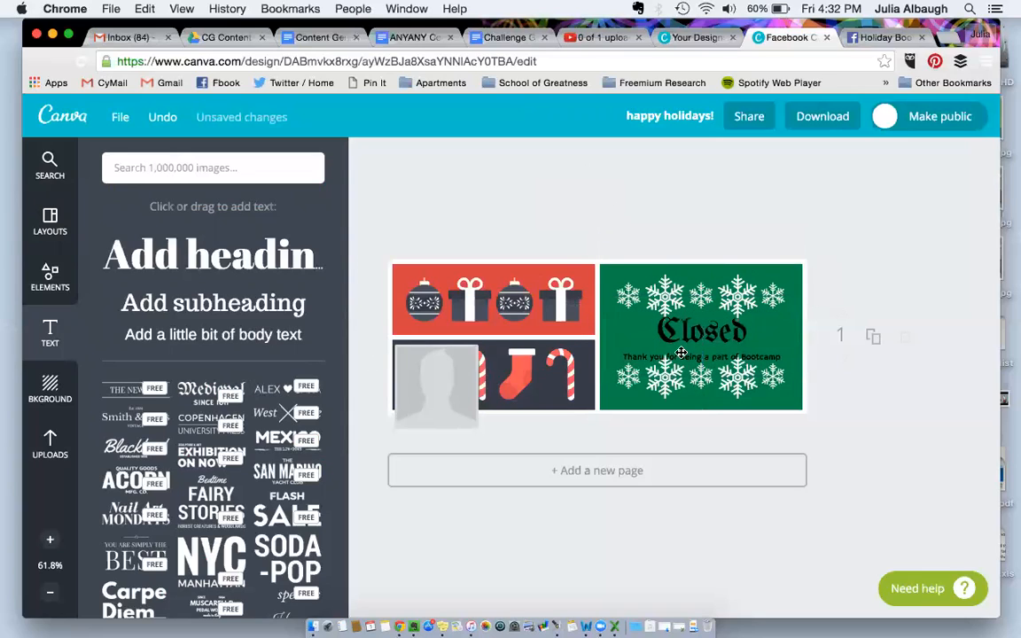
pyautogui.click(683, 356)
pyautogui.click(738, 279)
pyautogui.click(757, 402)
pyautogui.moveTo(749, 352)
pyautogui.mouseDown()
pyautogui.moveTo(733, 334)
pyautogui.moveTo(743, 330)
pyautogui.moveTo(738, 314)
pyautogui.moveTo(744, 339)
pyautogui.mouseUp()
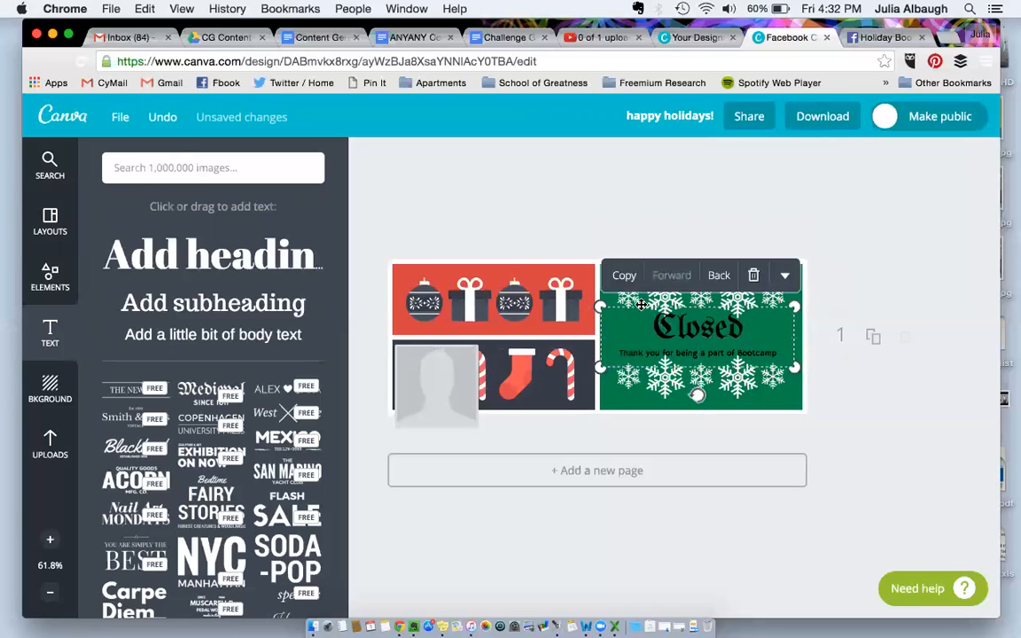
# Delete all five snowflakes of the upper row in the green panel
pyautogui.click(627, 289)
pyautogui.press('Delete')
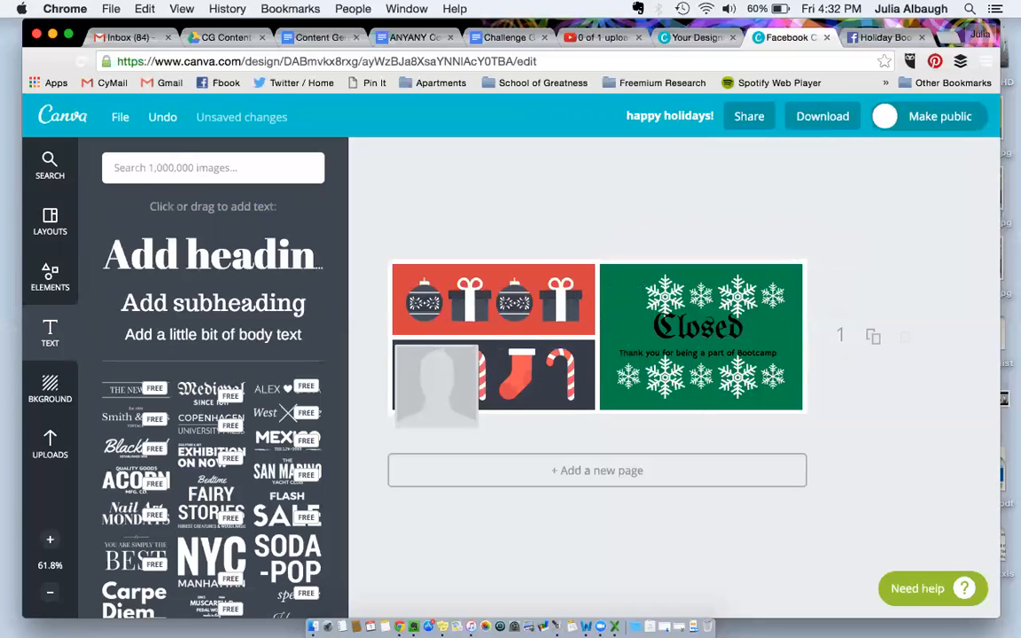
pyautogui.click(664, 294)
pyautogui.press('Delete')
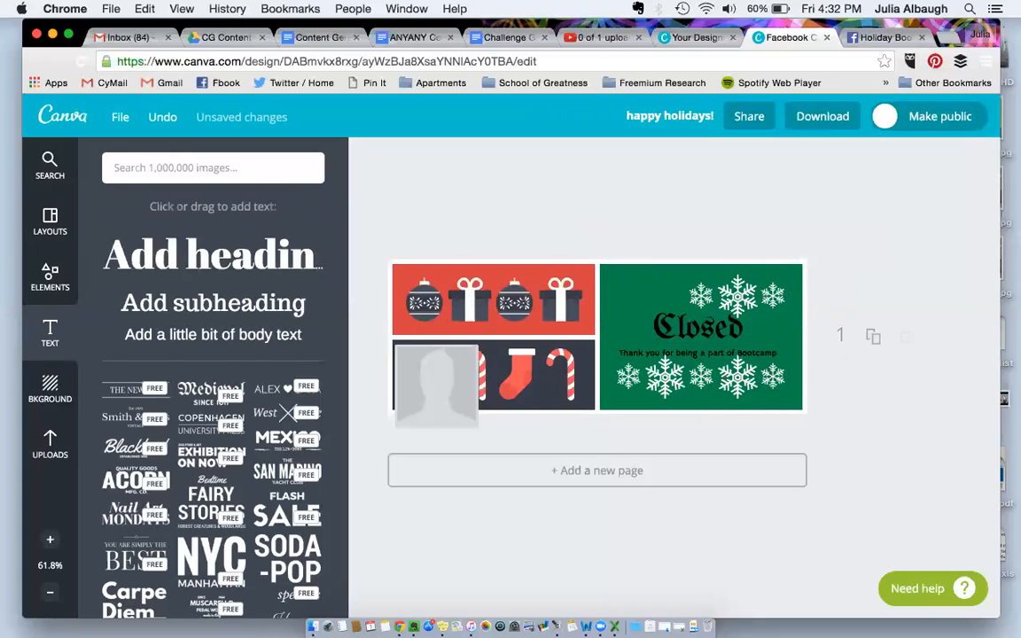
pyautogui.click(691, 302)
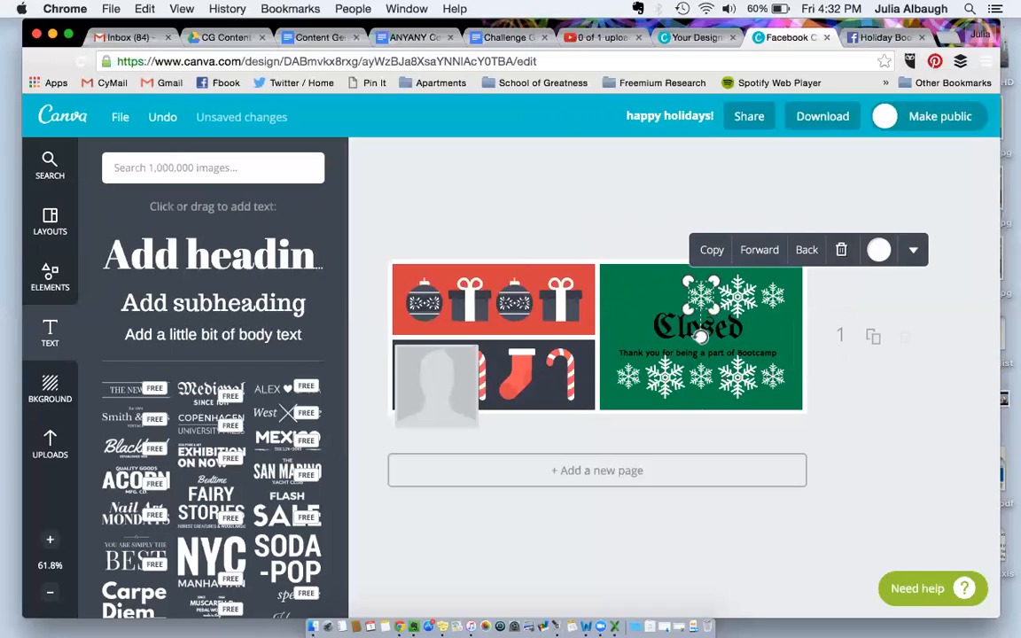
pyautogui.press('Delete')
pyautogui.click(738, 296)
pyautogui.press('Delete')
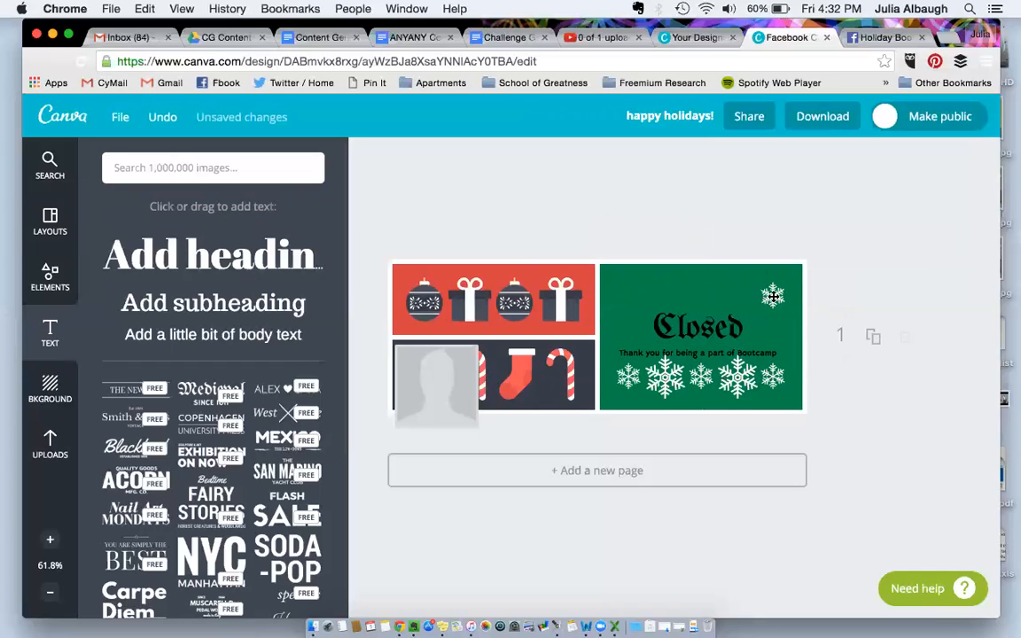
pyautogui.click(776, 293)
pyautogui.press('Delete')
# Move the "Closed" text block up into the cleared space and enlarge it to about 466 x 143
pyautogui.moveTo(734, 325); pyautogui.dragTo(734, 294)
pyautogui.doubleClick(734, 302)
pyautogui.moveTo(798, 338); pyautogui.dragTo(836, 348)
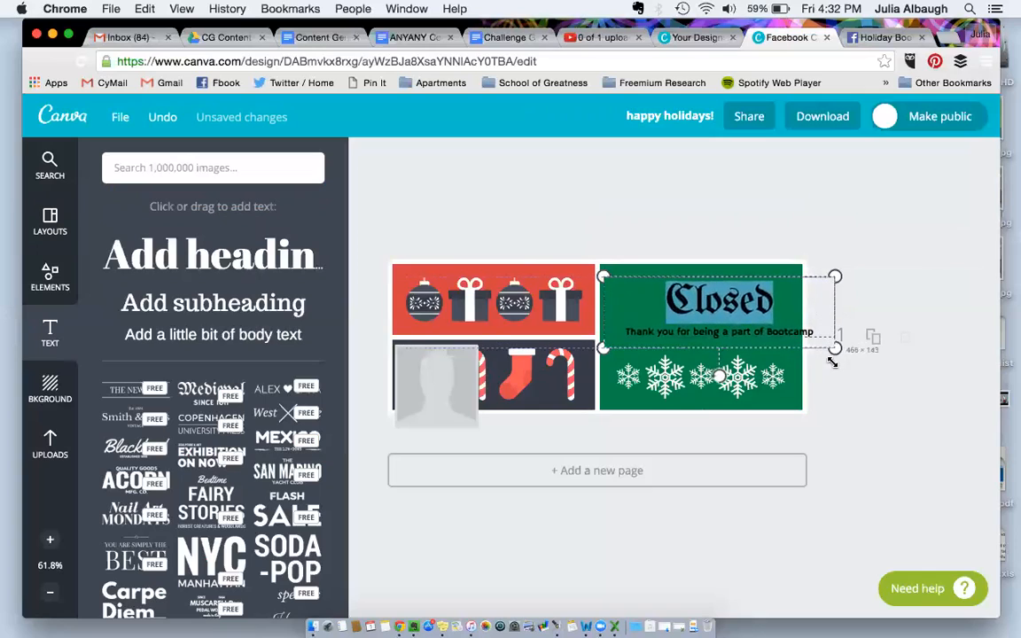
pyautogui.click(771, 319)
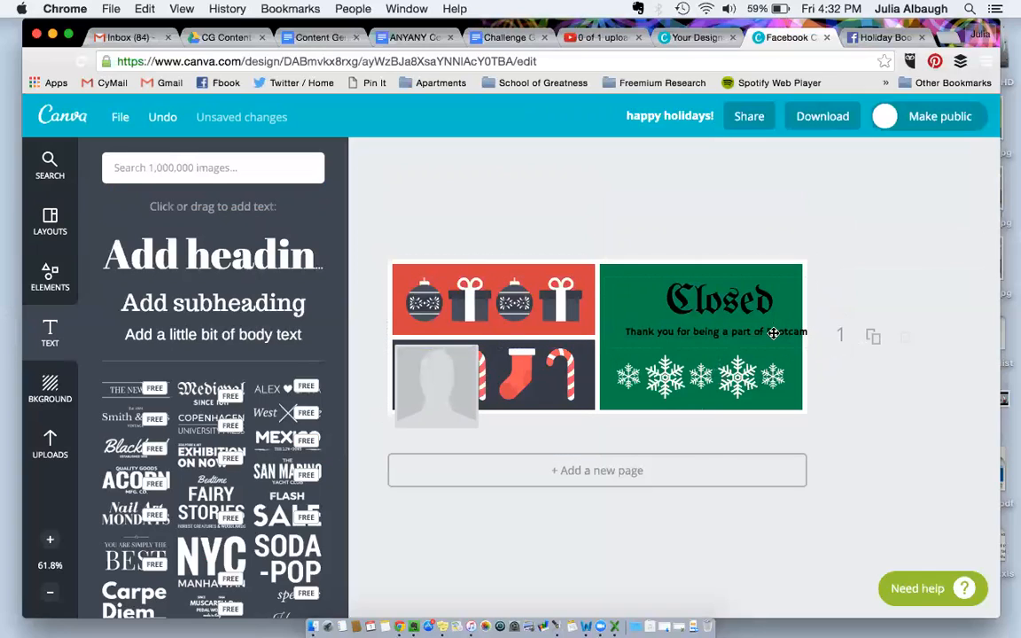
# Put "Bootcamp" on its own line in the thank-you text and center the text block in the green panel above the snowflakes
pyautogui.doubleClick(768, 332)
pyautogui.click(767, 332)
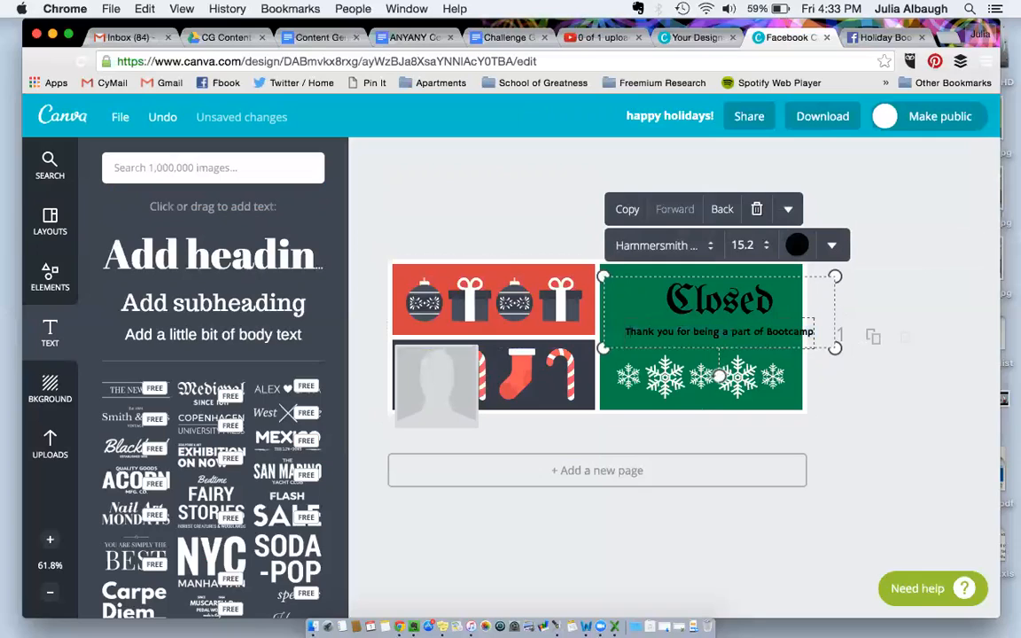
pyautogui.press('Return')
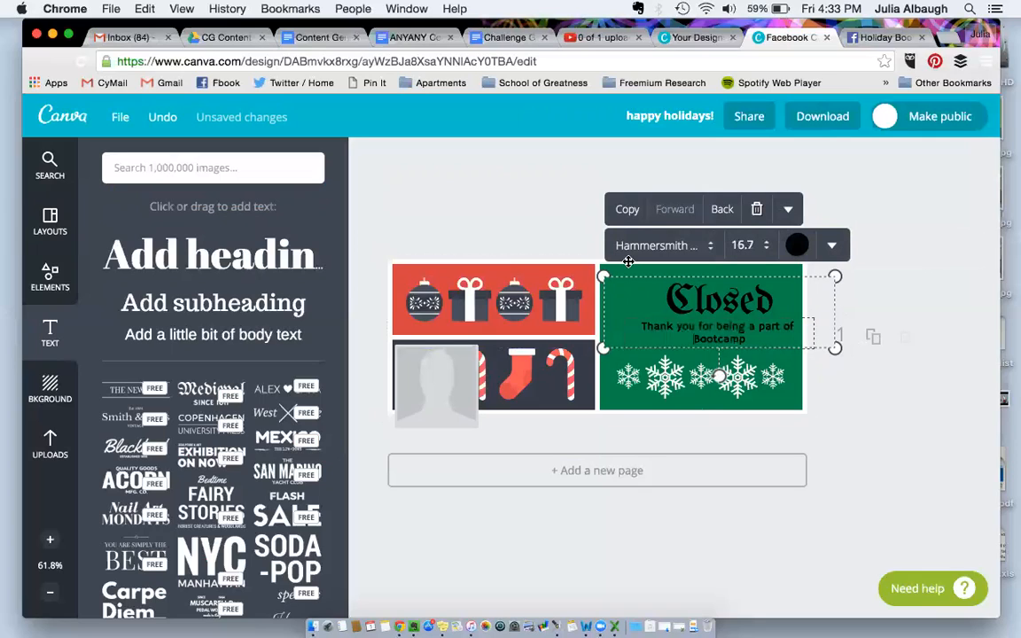
pyautogui.click(571, 207)
pyautogui.moveTo(743, 319)
pyautogui.mouseDown()
pyautogui.moveTo(715, 321)
pyautogui.moveTo(724, 316)
pyautogui.mouseUp()
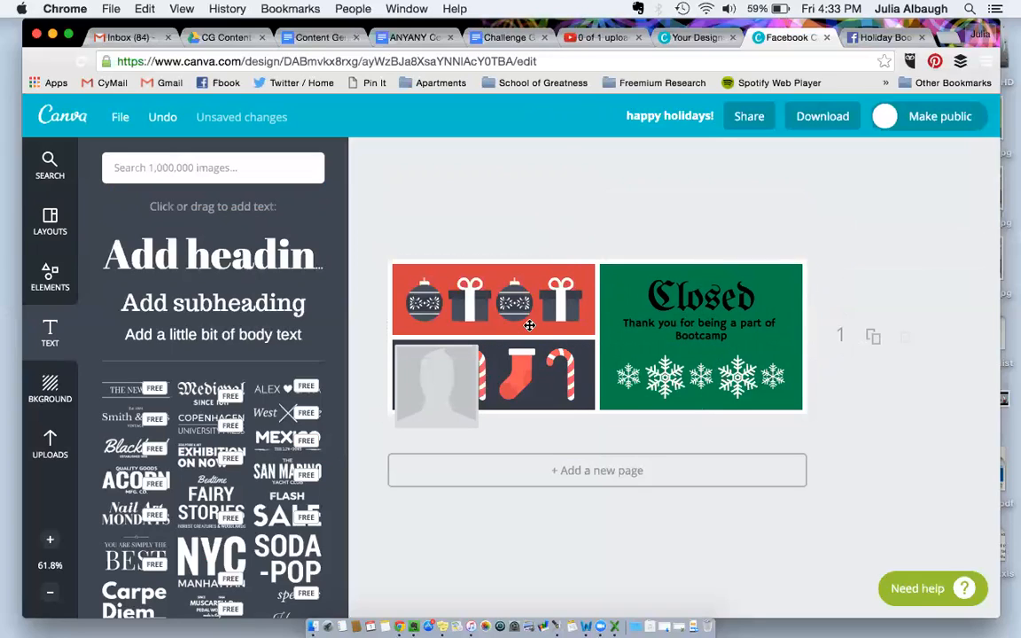
# Browse the Holidays collection of elements to see which free festive illustrations can be added to the cover
pyautogui.click(45, 254)
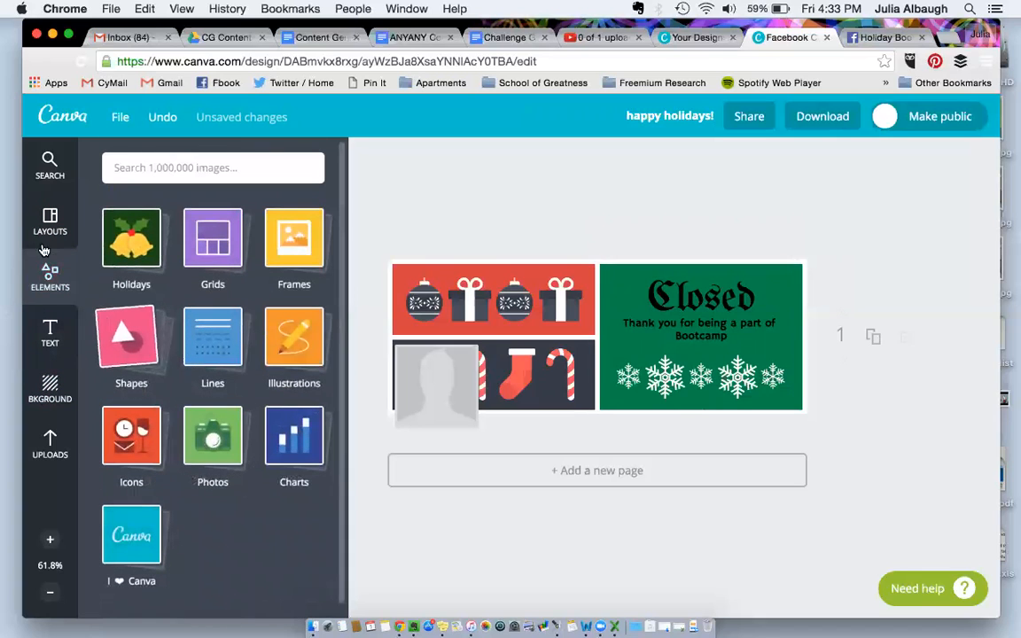
pyautogui.click(142, 266)
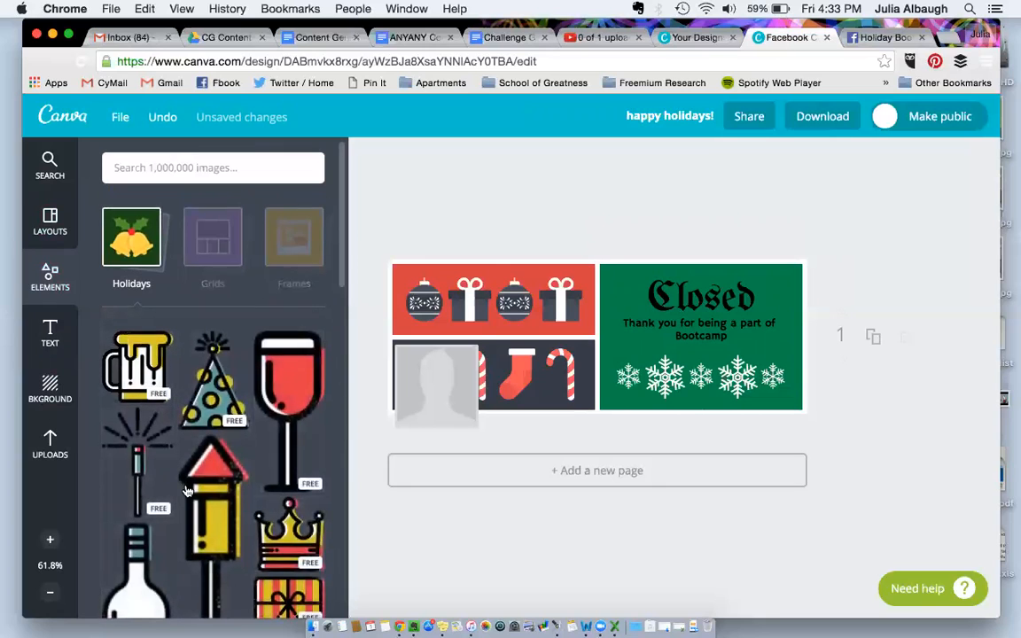
pyautogui.scroll(-5, 187, 490)
pyautogui.scroll(5, 186, 490)
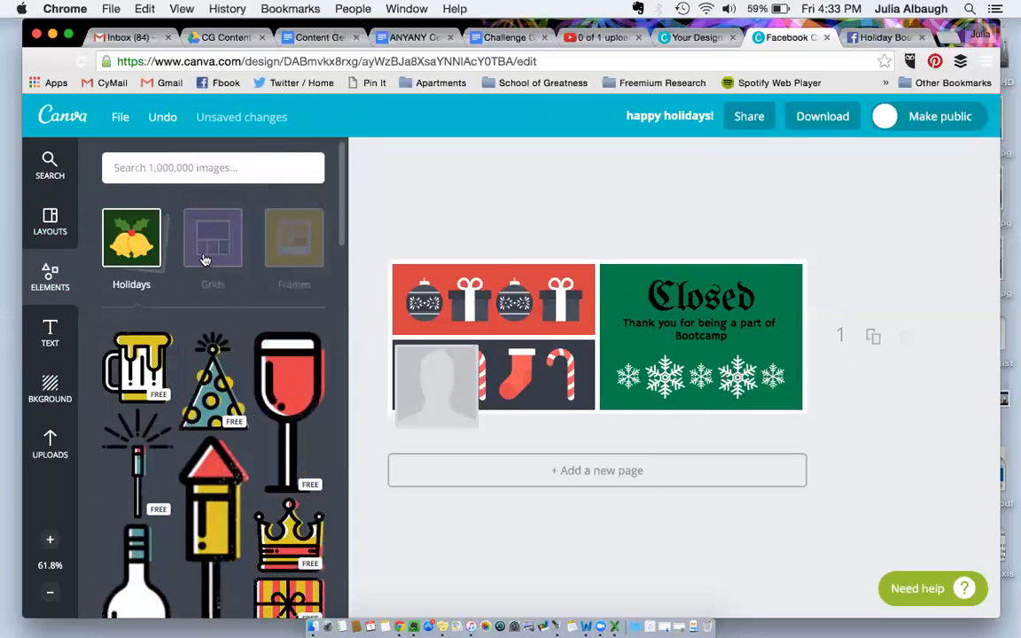
pyautogui.scroll(-5, 218, 378)
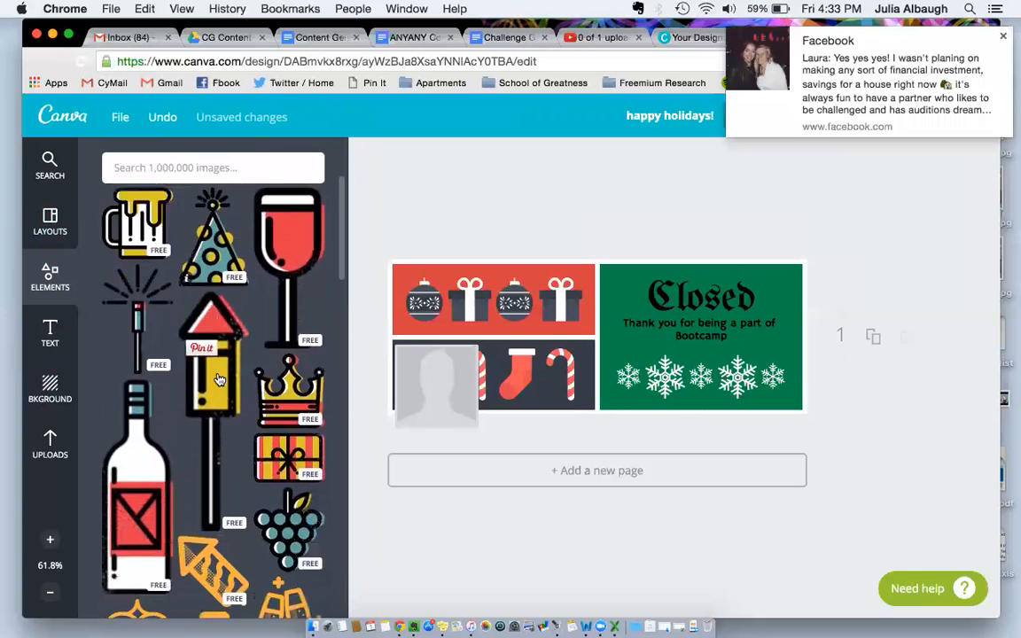
pyautogui.scroll(-5, 219, 379)
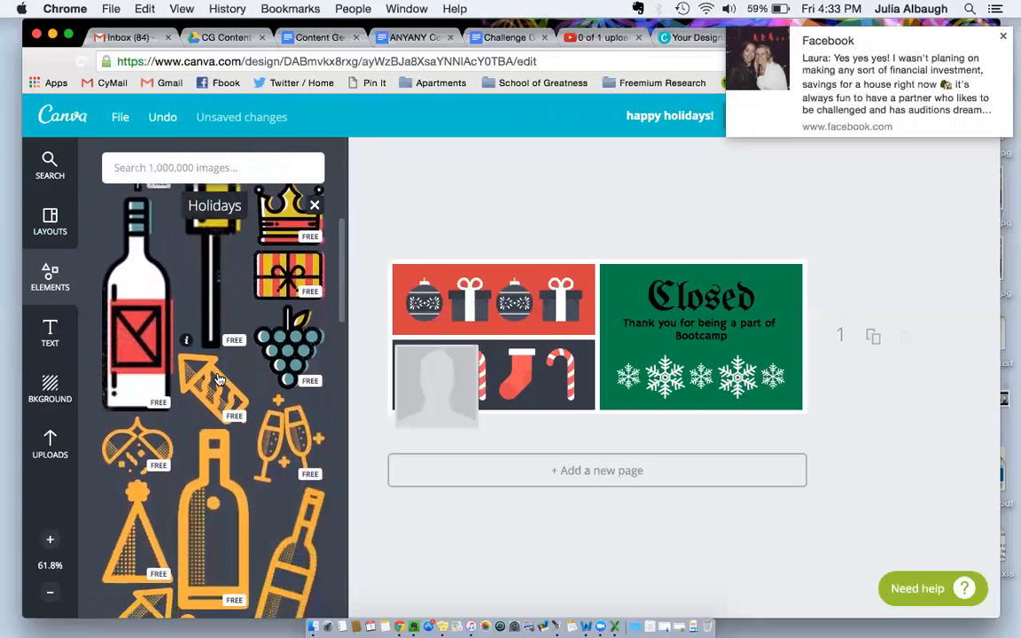
pyautogui.scroll(3, 219, 380)
pyautogui.scroll(4, 219, 380)
# Look through the Grids collection of photo arrangements and open the Frames collection of elements
pyautogui.click(225, 262)
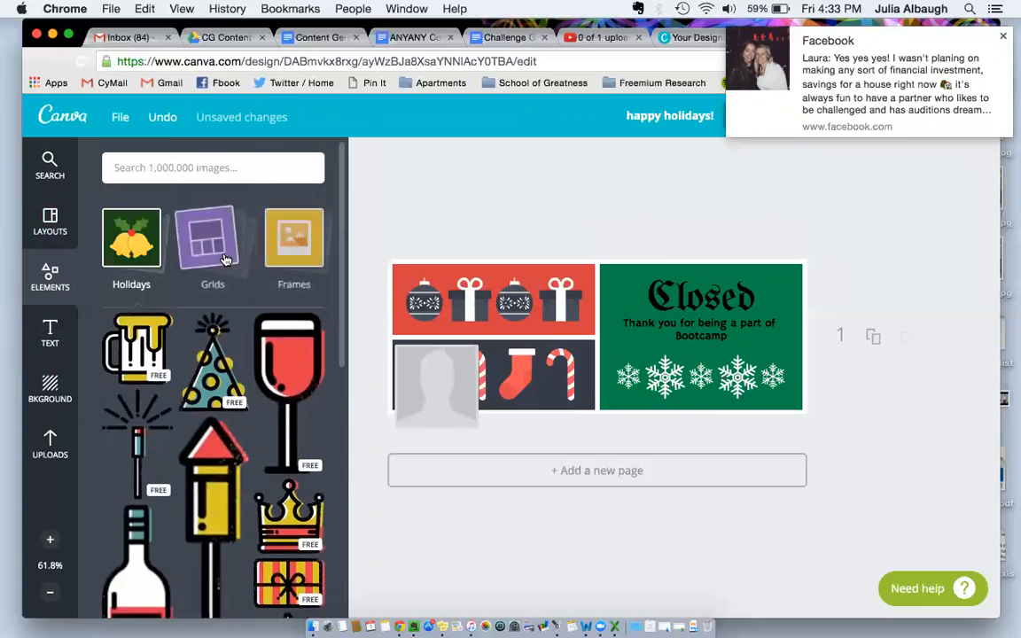
pyautogui.click(205, 266)
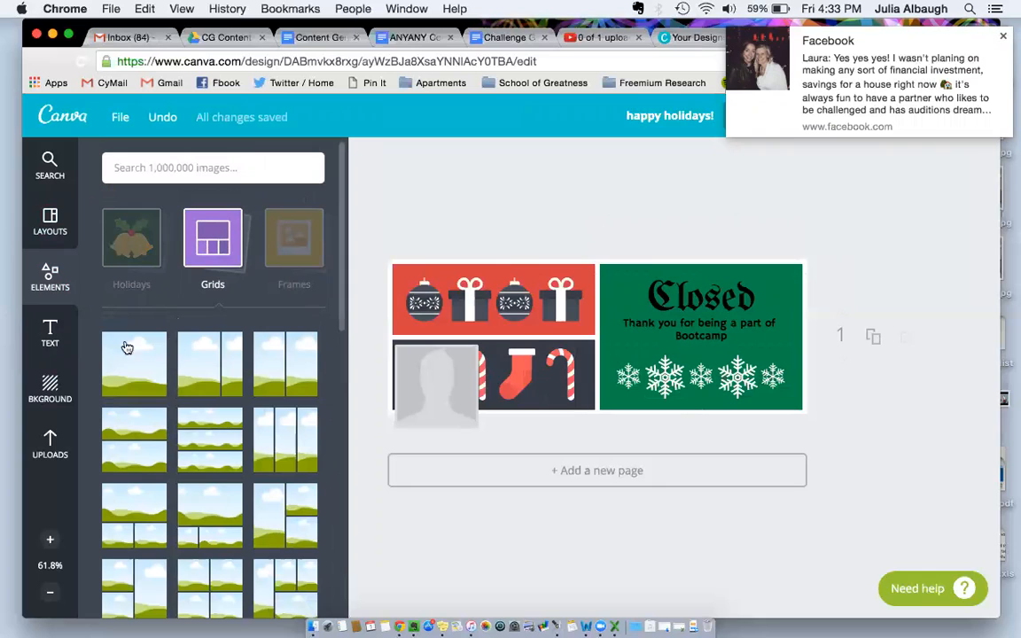
pyautogui.scroll(-5, 164, 441)
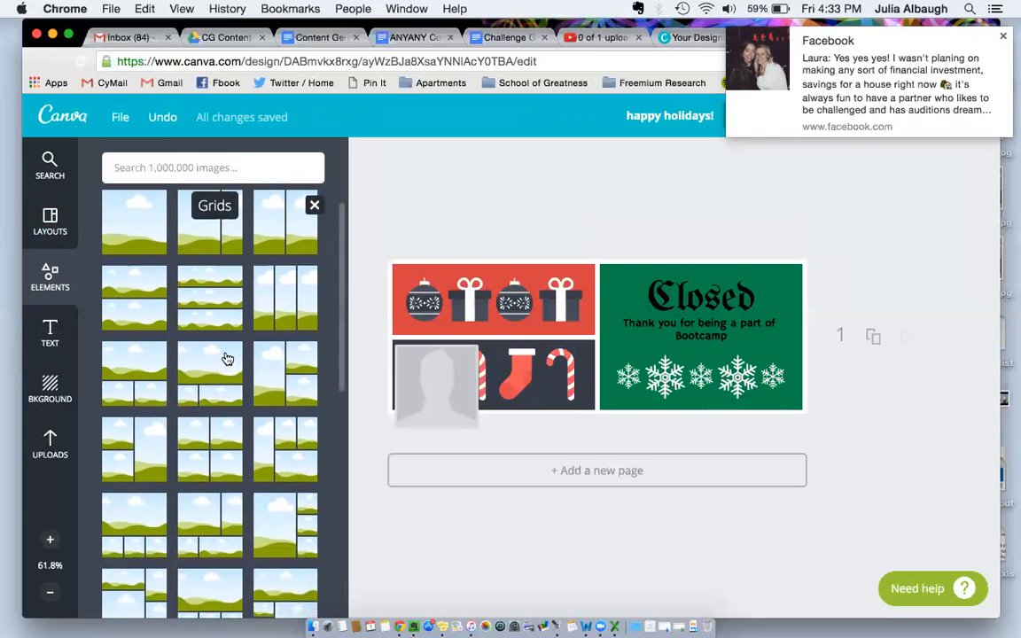
pyautogui.scroll(5, 228, 359)
pyautogui.click(298, 236)
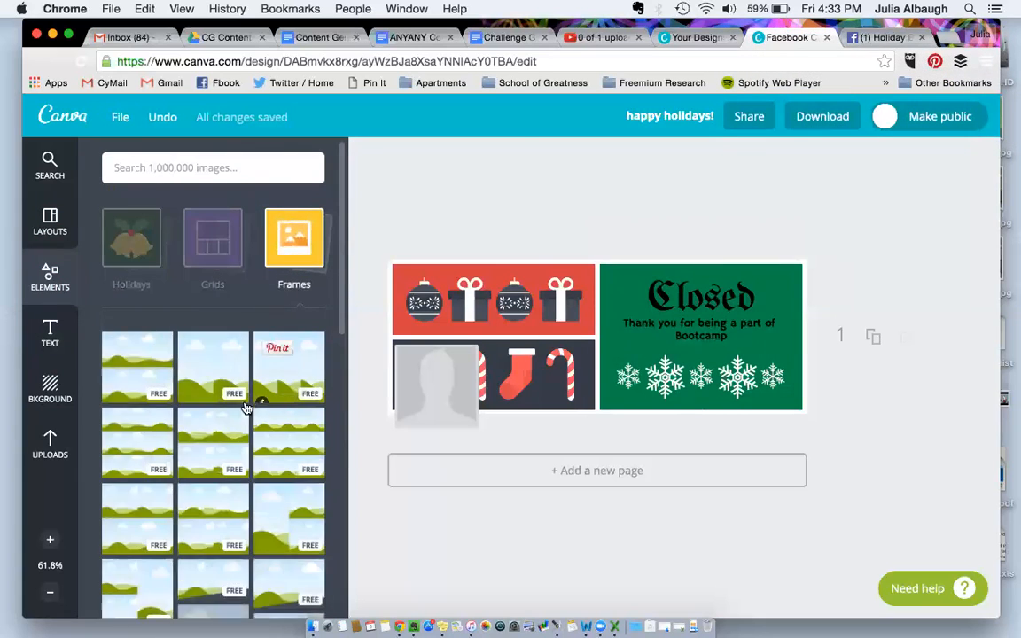
# Add a dark ornate frame with gold rays over the green panel and fill it with the uploaded tan-coat photo
pyautogui.scroll(-3, 190, 408)
pyautogui.scroll(-10, 190, 407)
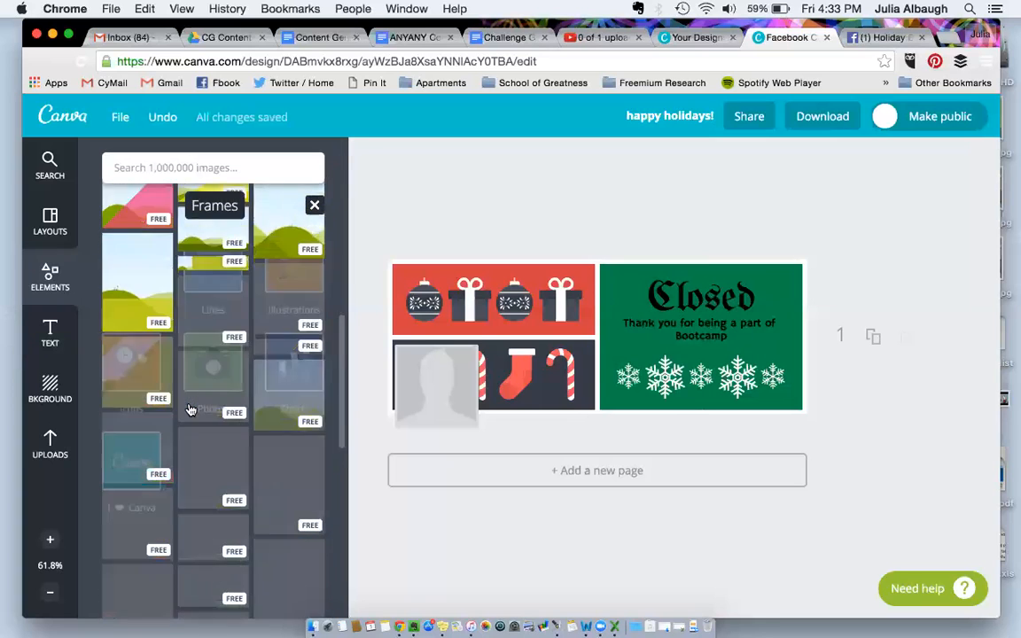
pyautogui.scroll(-2, 189, 408)
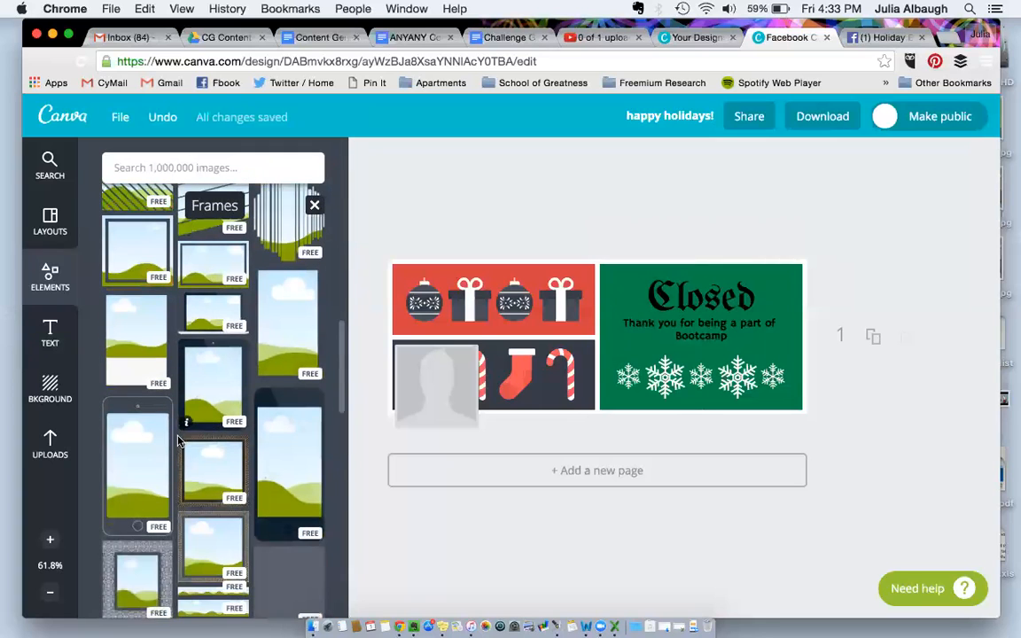
pyautogui.moveTo(196, 424); pyautogui.dragTo(741, 323)
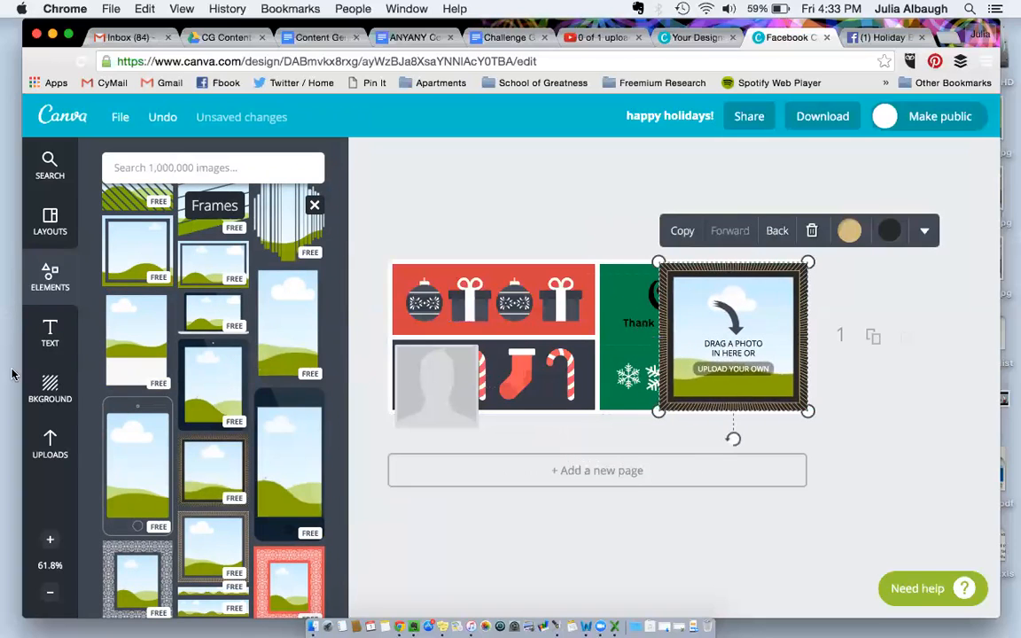
pyautogui.click(53, 445)
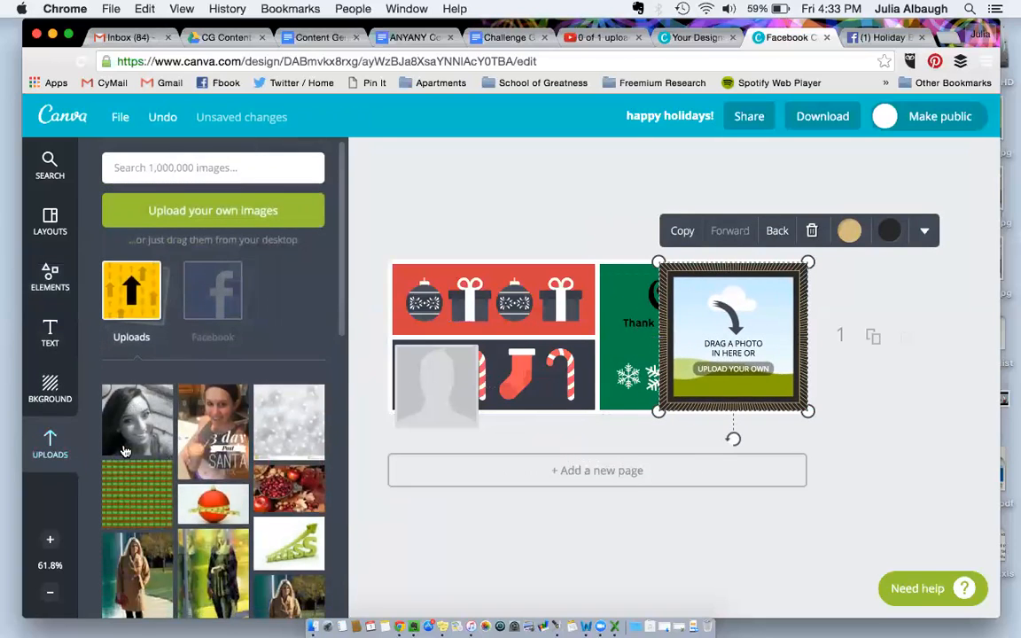
pyautogui.moveTo(138, 572); pyautogui.dragTo(734, 363)
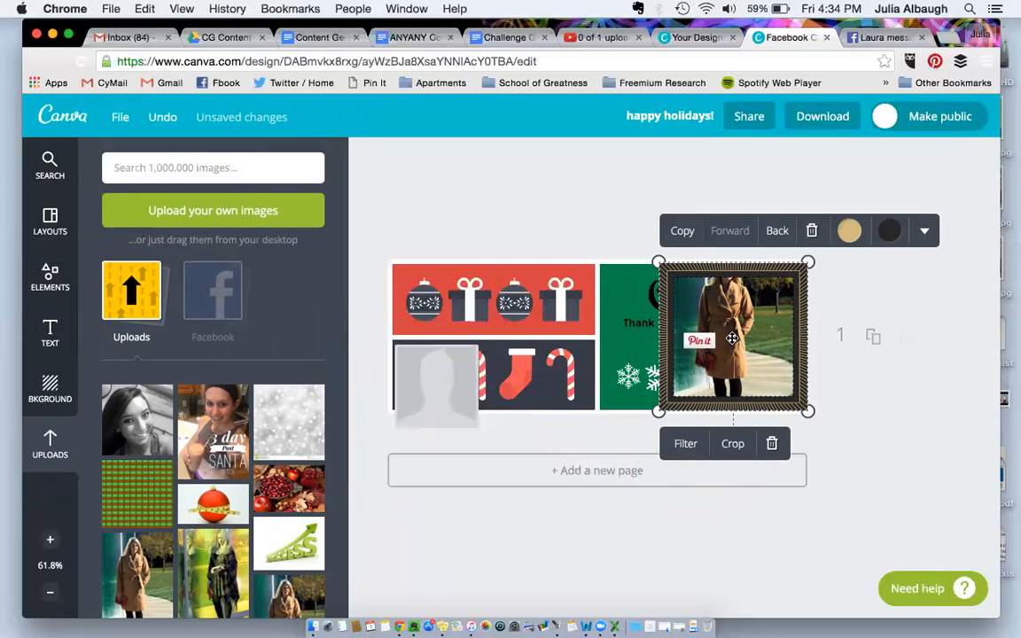
# Shift the photo down within its frame so the face shows, and move the framed photo to the cover's left side
pyautogui.doubleClick(732, 338)
pyautogui.moveTo(734, 333); pyautogui.dragTo(738, 359)
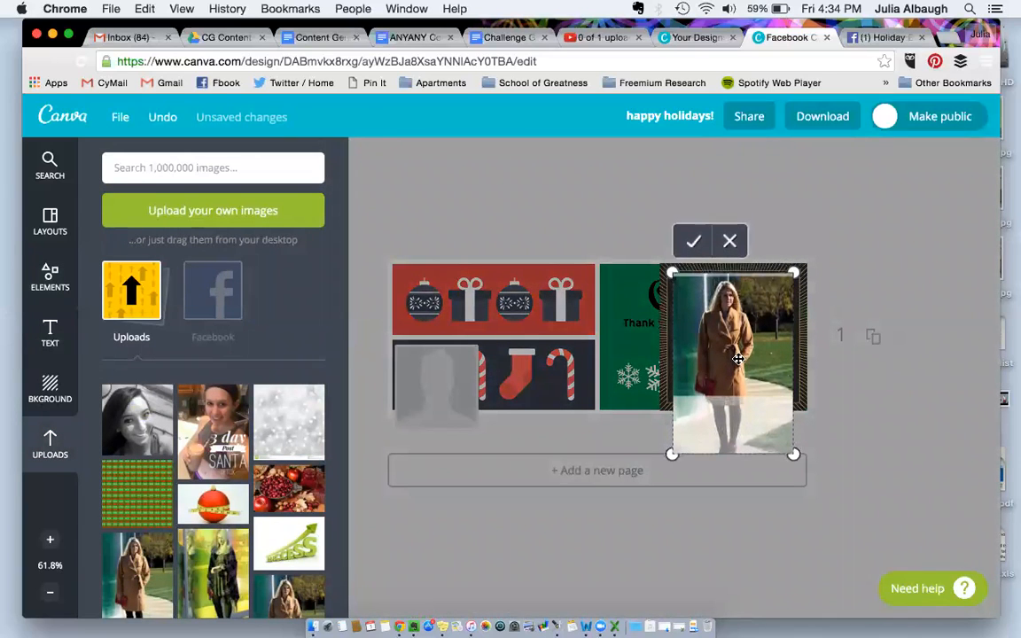
pyautogui.click(694, 240)
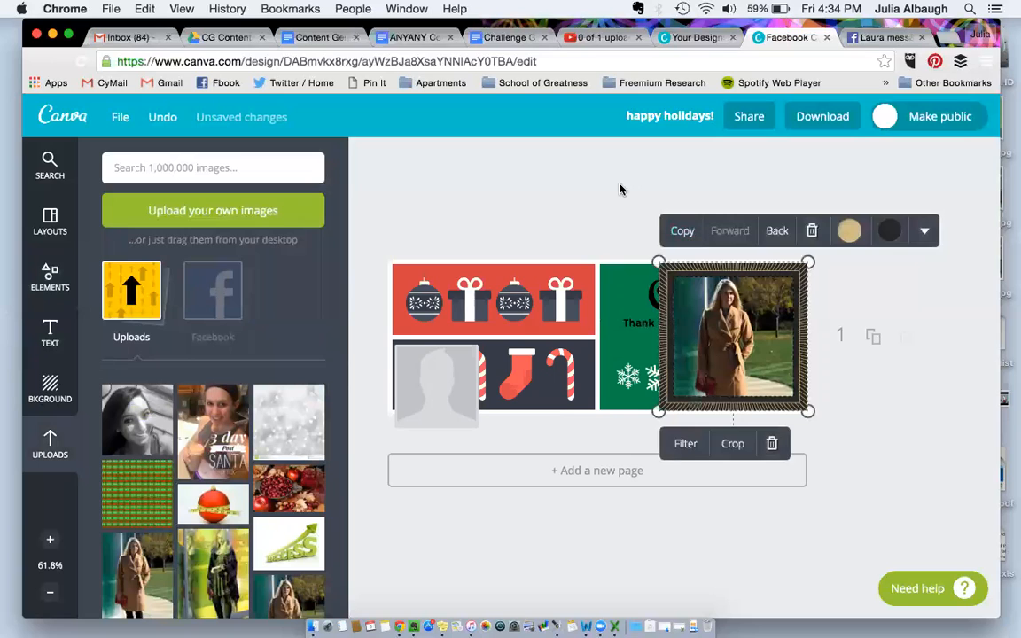
pyautogui.click(618, 189)
pyautogui.moveTo(689, 351); pyautogui.dragTo(428, 355)
# Try placing the uploaded "3 day Post Santa" photo without a frame over the green panel, deleting it after each placement
pyautogui.moveTo(212, 432); pyautogui.dragTo(708, 343)
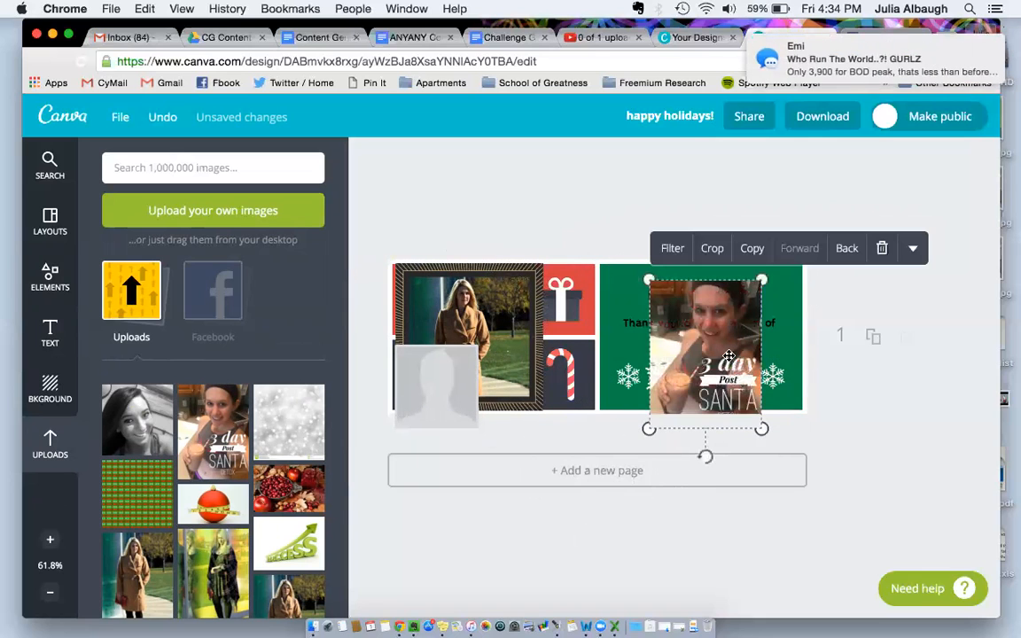
pyautogui.press('Delete')
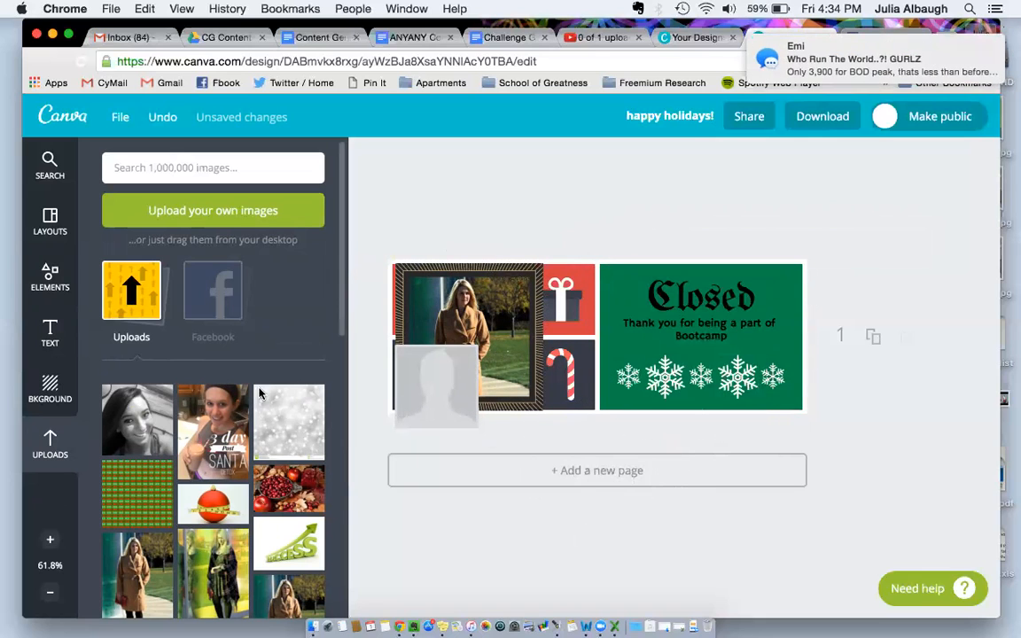
pyautogui.moveTo(213, 427); pyautogui.dragTo(657, 335)
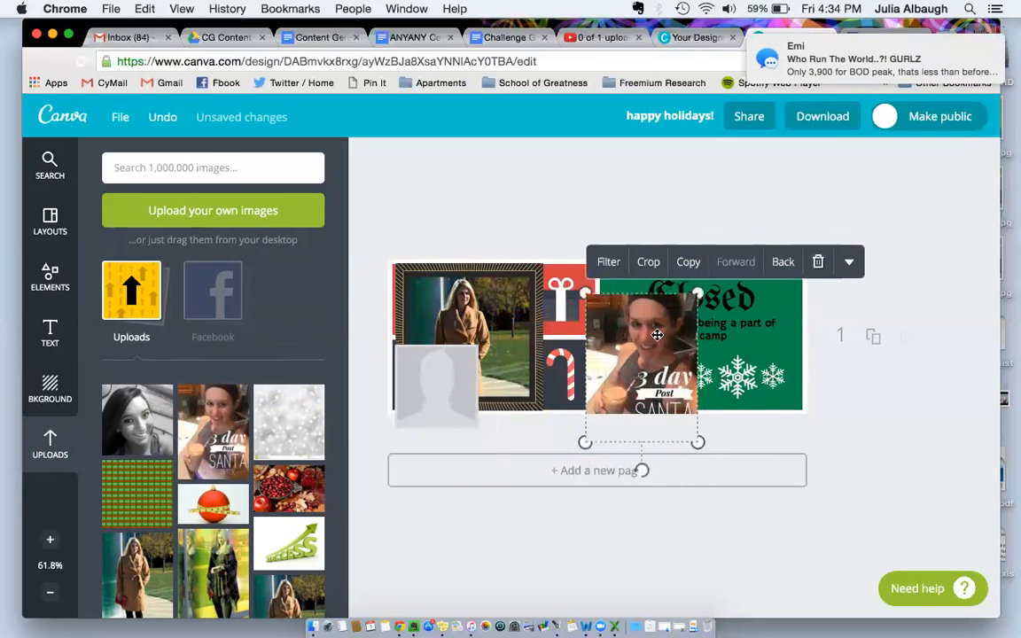
pyautogui.press('Delete')
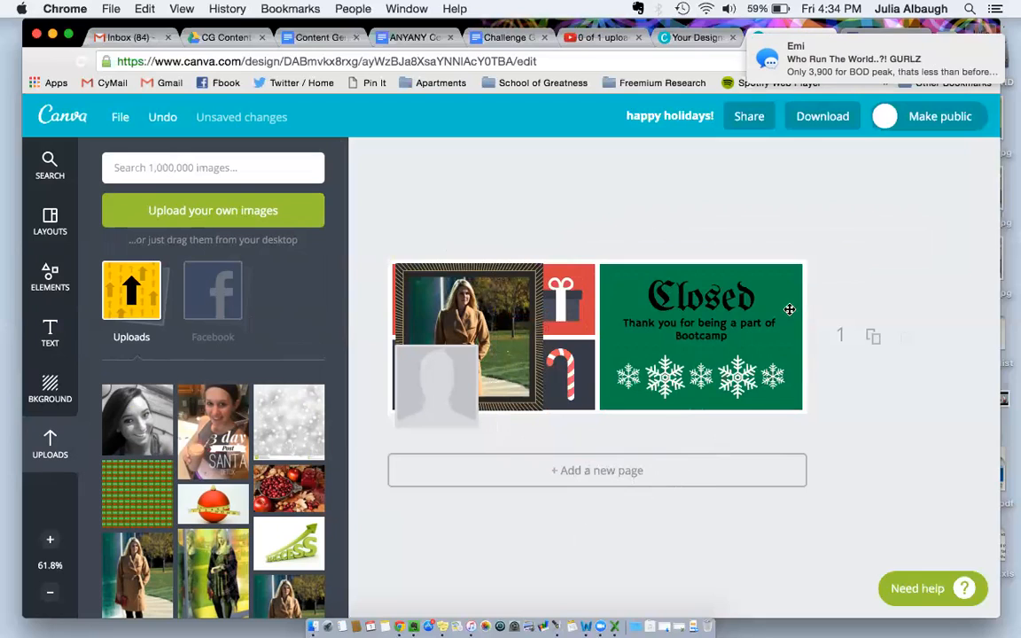
# Delete the framed photo from the cover and look through the uploaded images
pyautogui.click(489, 314)
pyautogui.press('Delete')
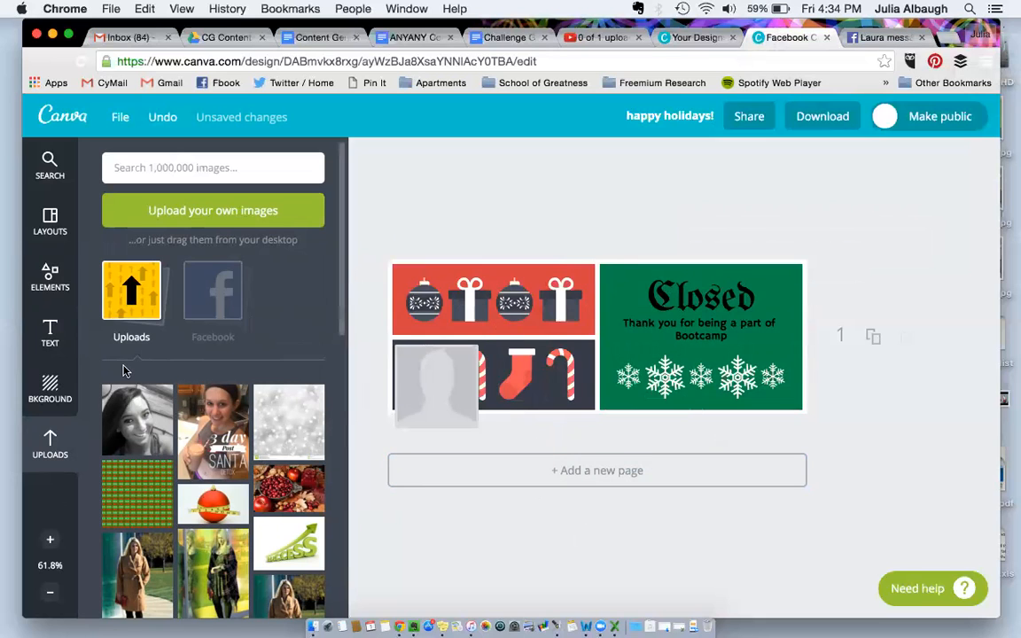
pyautogui.scroll(-5, 125, 372)
pyautogui.scroll(5, 124, 377)
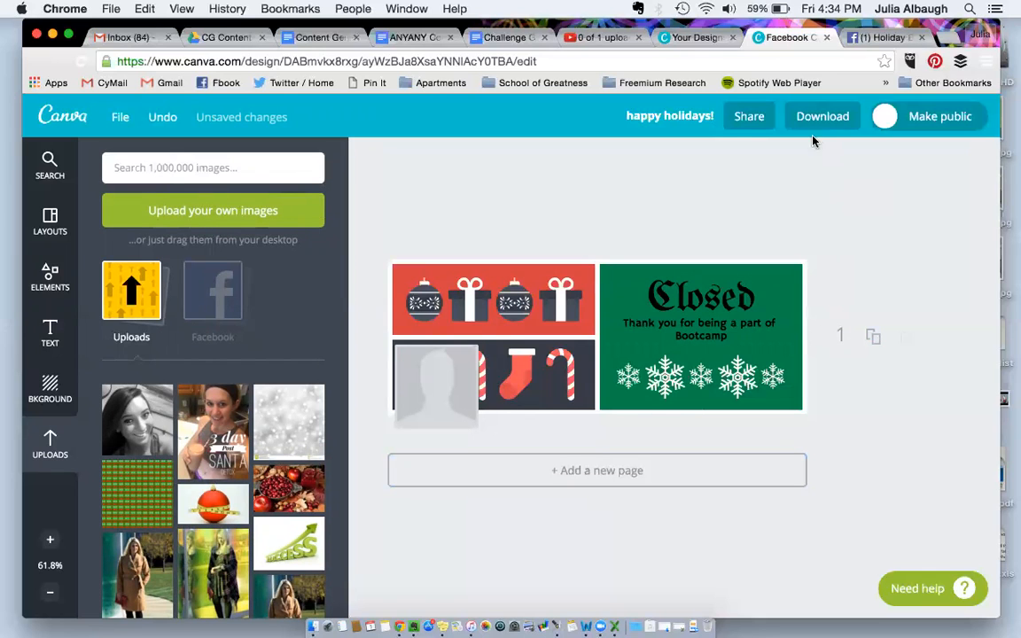
# Rename the design as "Holiday bootcamp closed" and save it
pyautogui.click(625, 112)
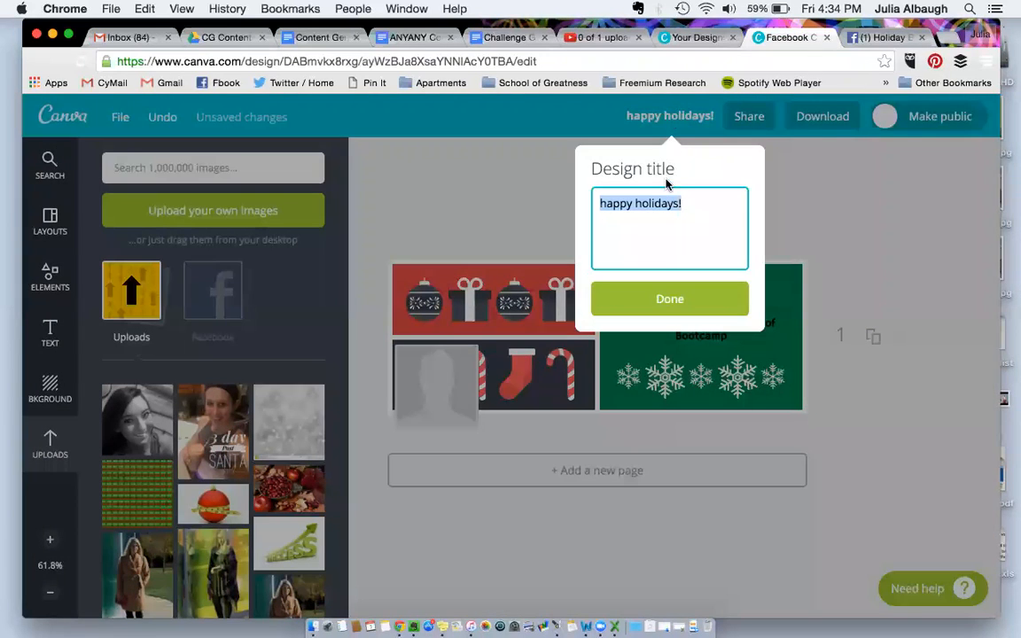
pyautogui.write('Ho')
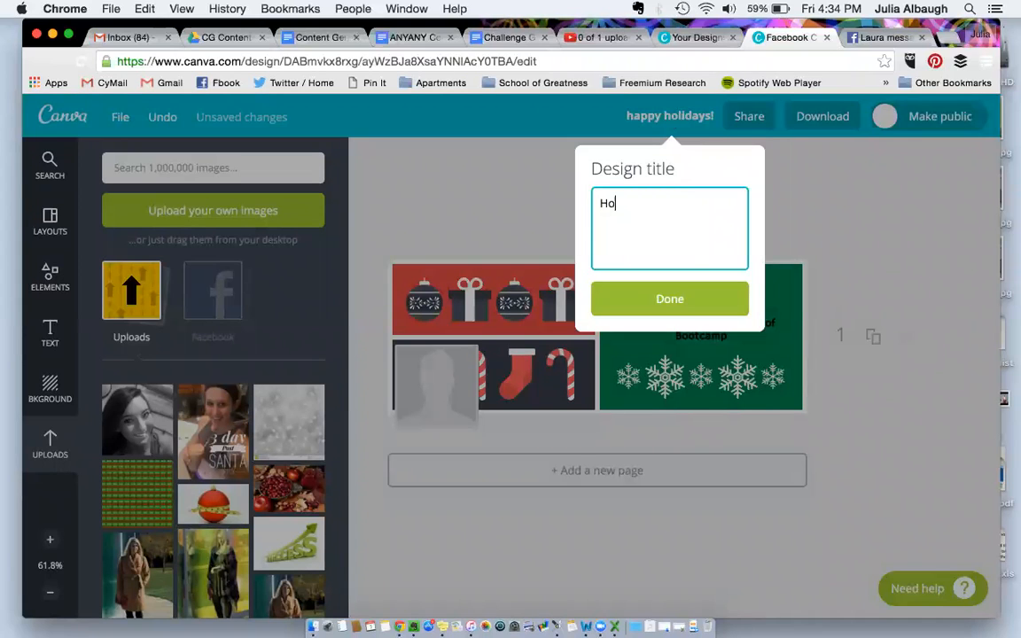
pyautogui.press('BackSpace')
pyautogui.write('oliday bootcamp closed')
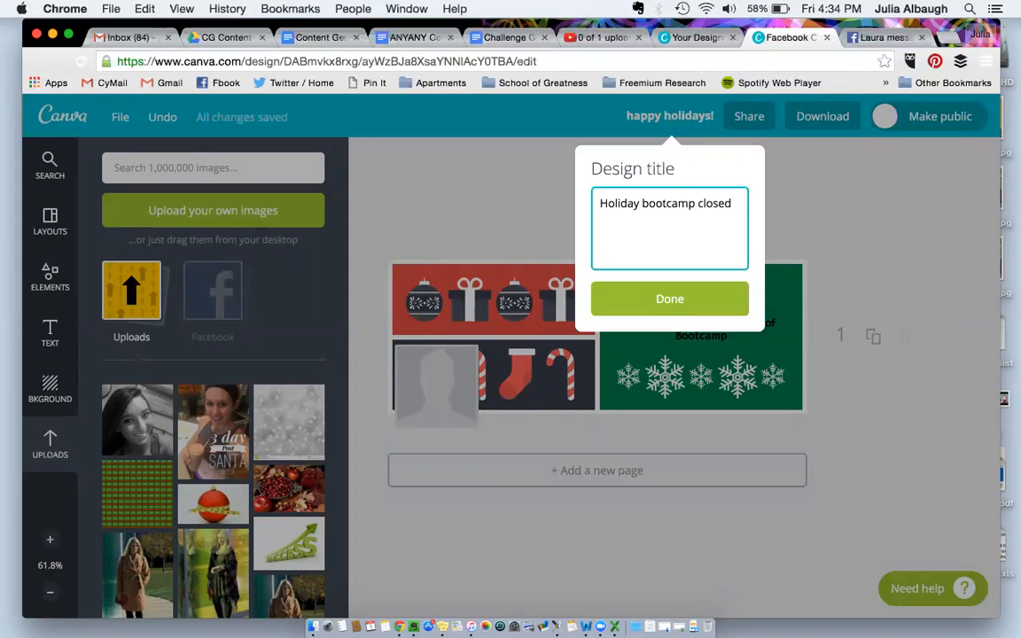
pyautogui.click(666, 298)
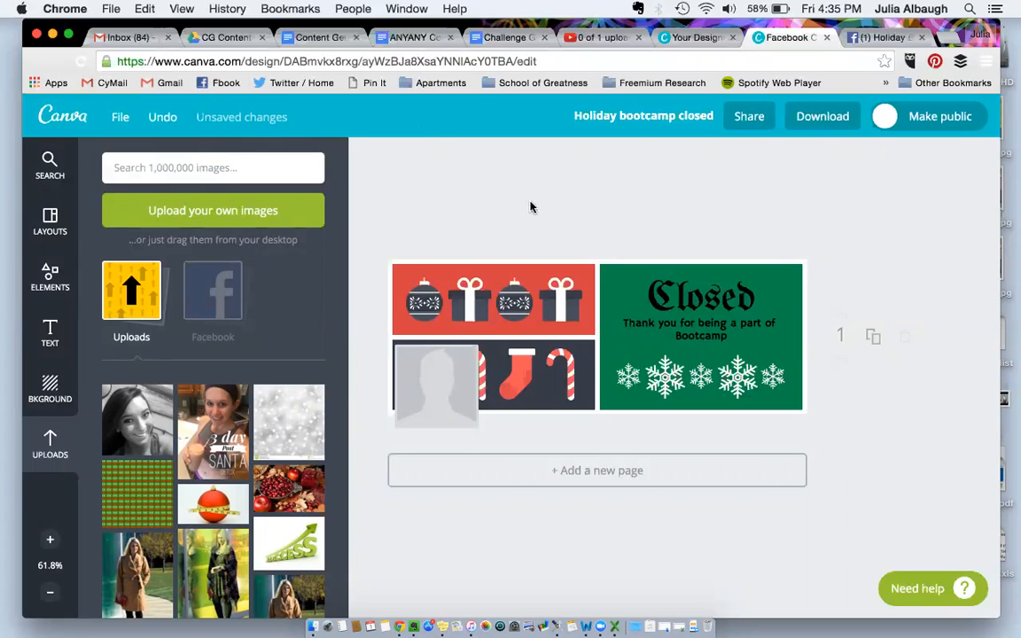
pyautogui.click(115, 117)
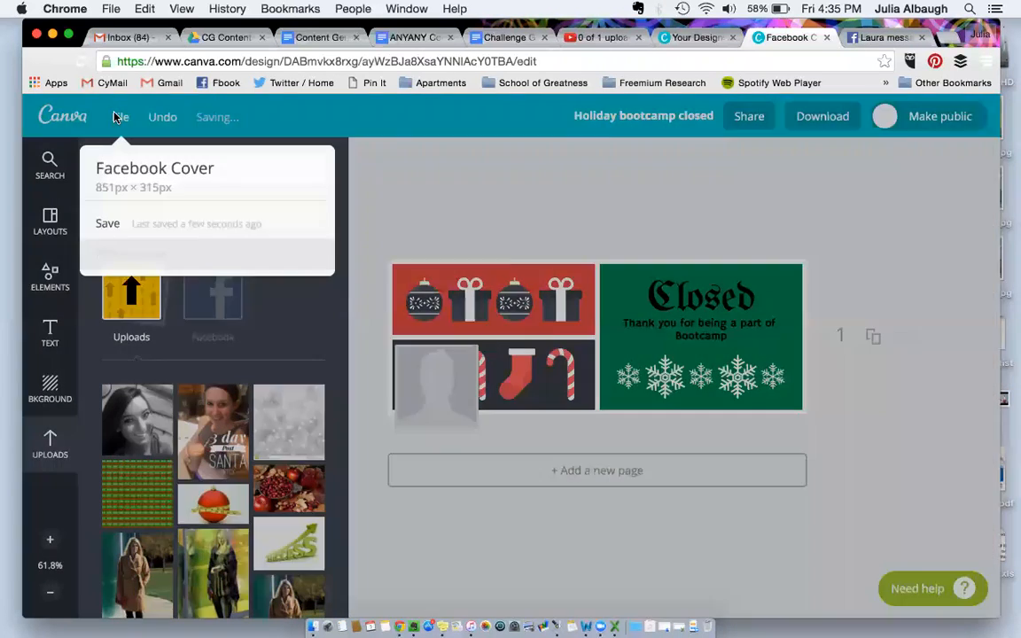
pyautogui.click(123, 222)
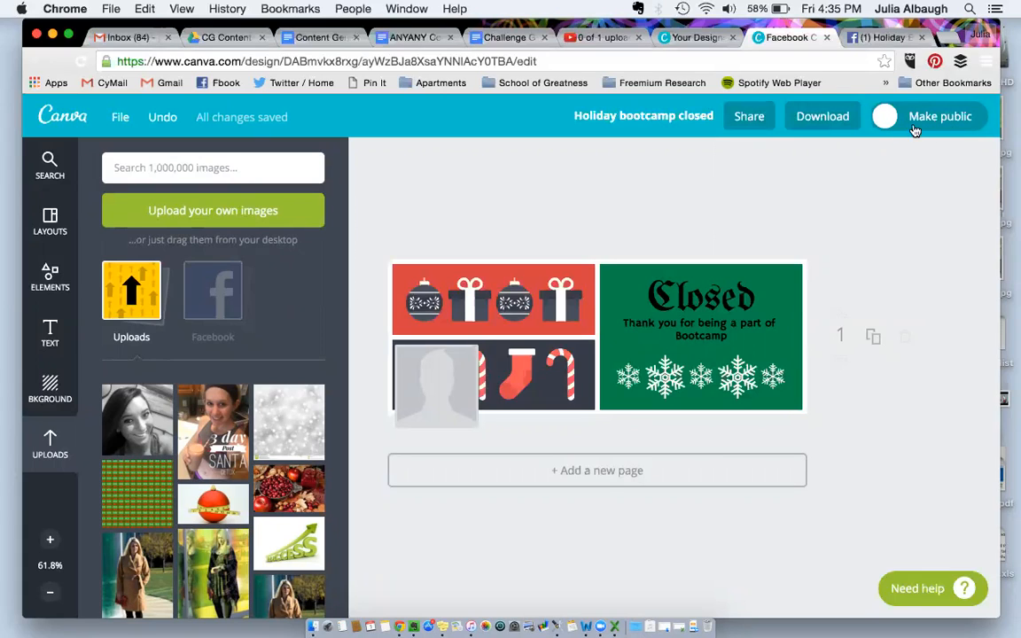
# Download the finished cover as a JPG image for web and dismiss the sharing dialog
pyautogui.click(844, 128)
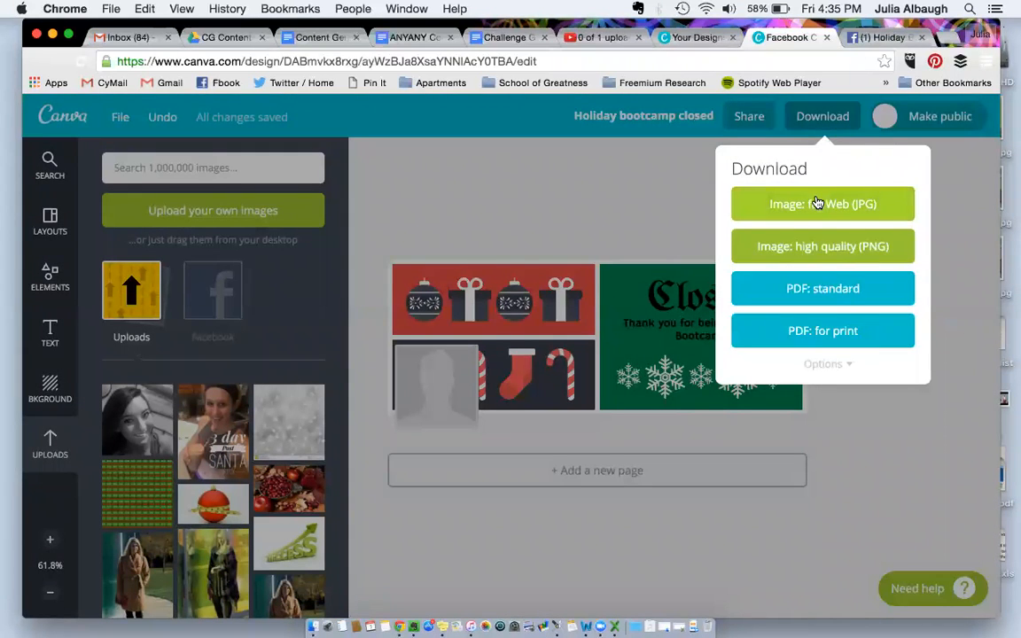
pyautogui.click(874, 215)
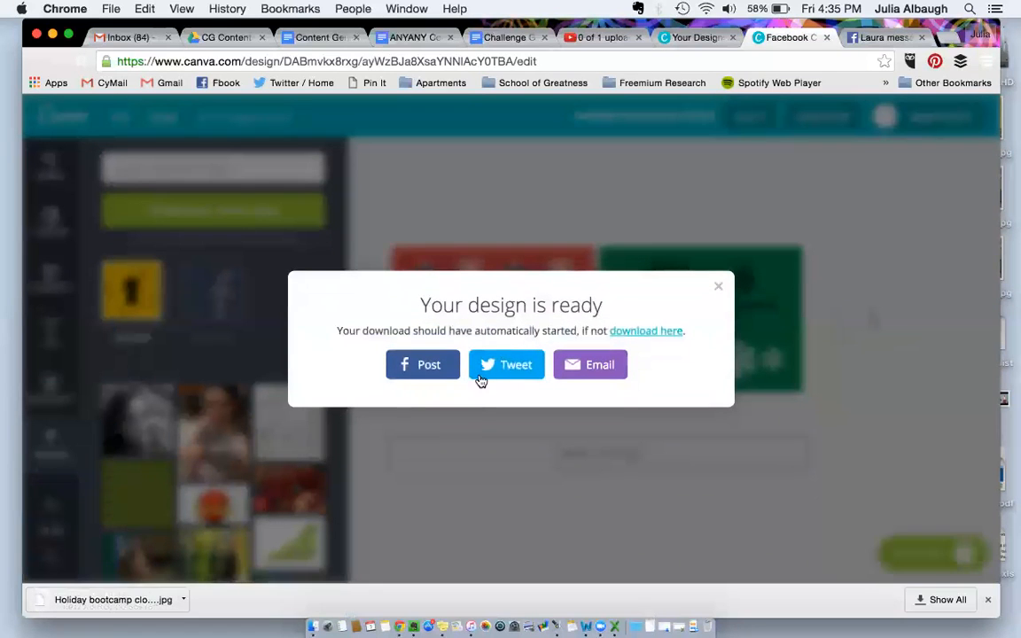
pyautogui.click(719, 295)
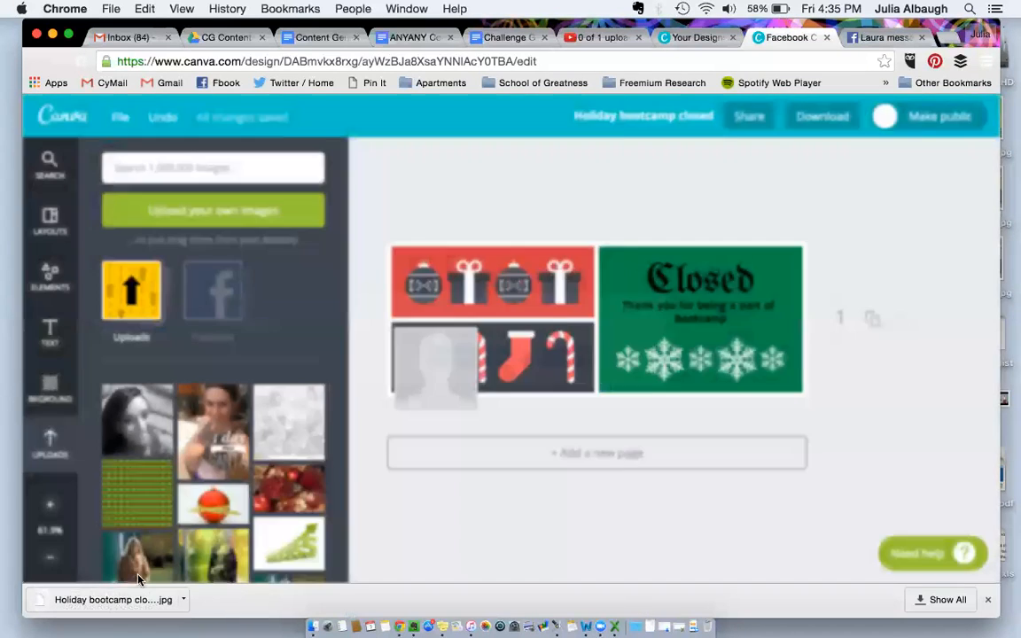
# Preview the downloaded Holiday bootcamp closed.jpg to check the exported cover, and close the preview and download bar
pyautogui.click(117, 598)
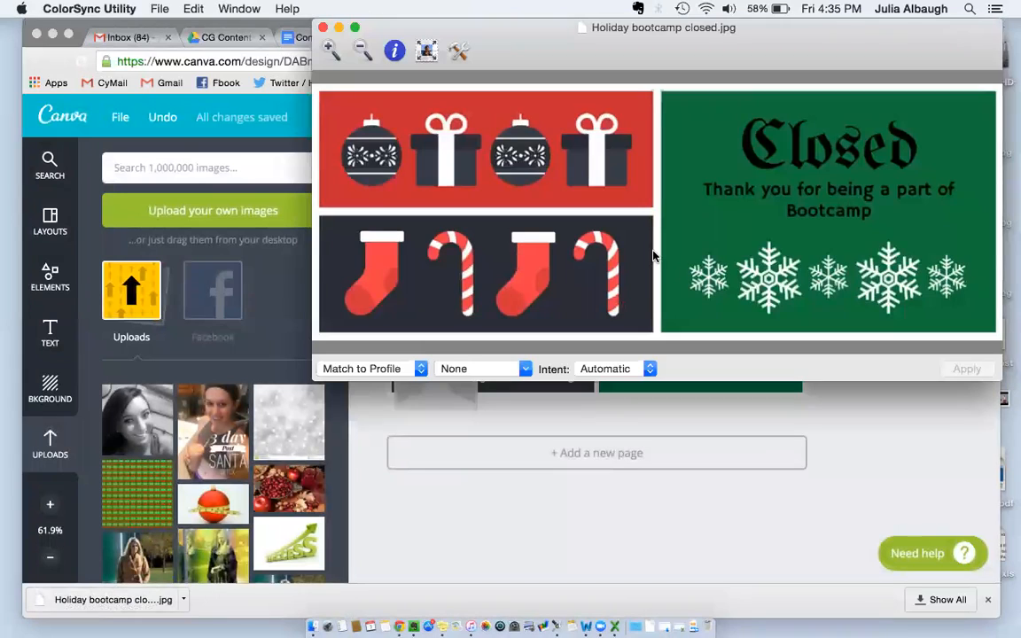
pyautogui.moveTo(807, 74); pyautogui.dragTo(780, 137)
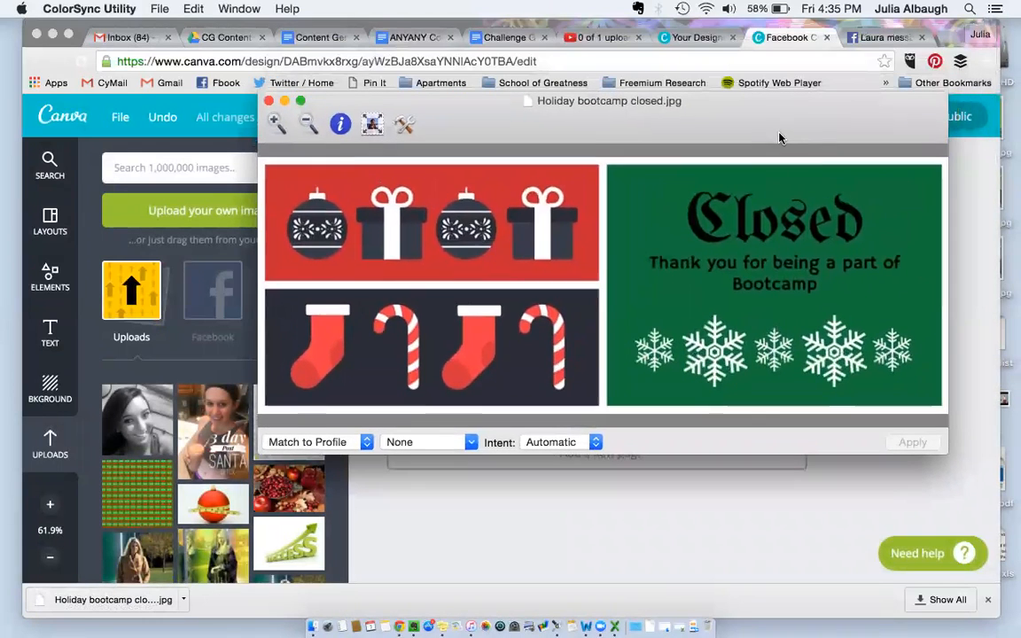
pyautogui.click(269, 101)
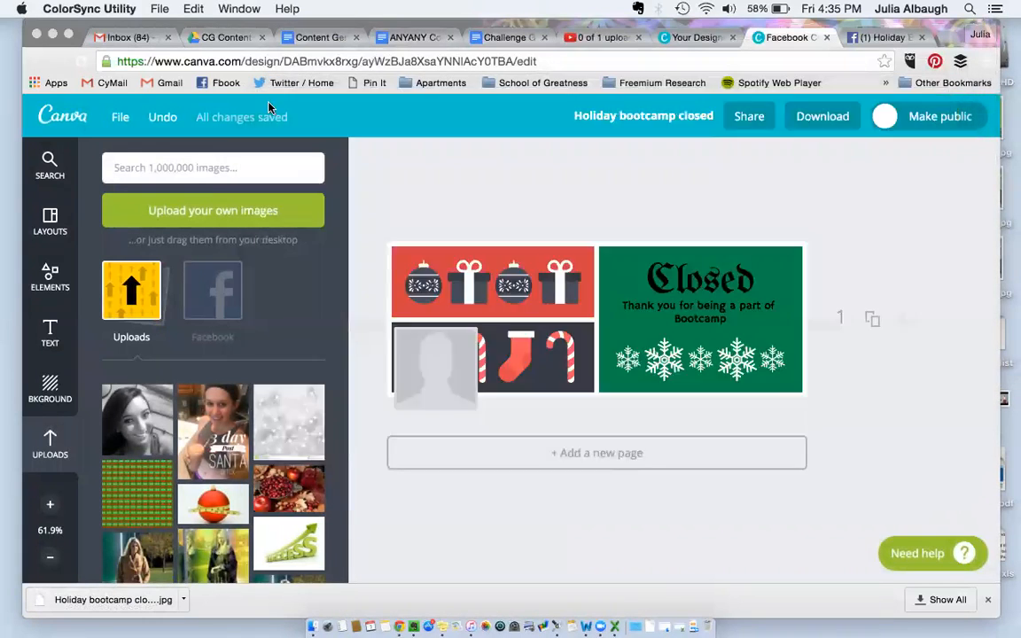
pyautogui.click(35, 554)
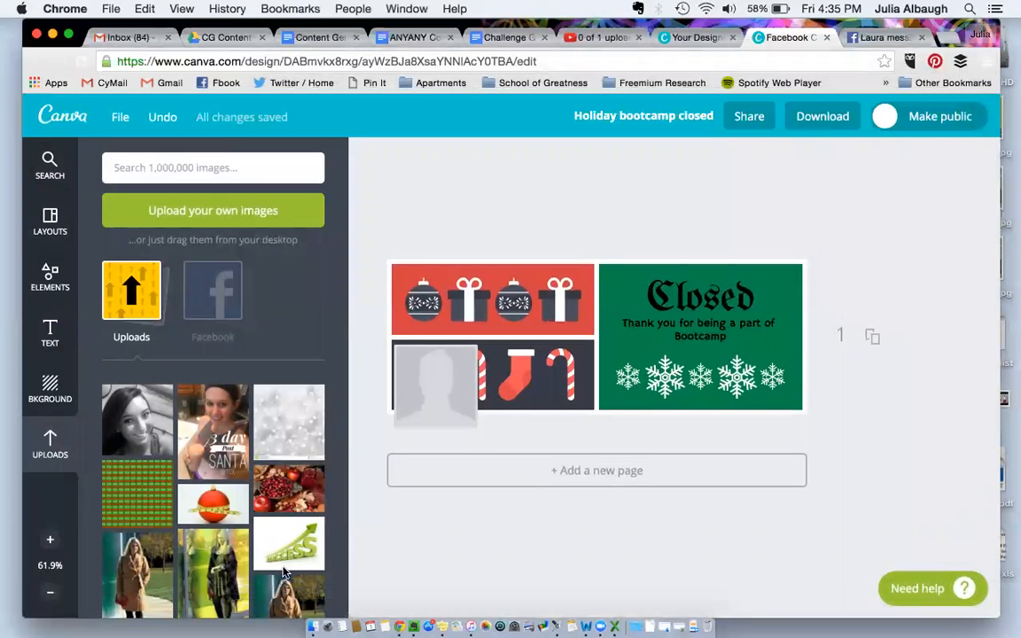
# Reveal the desktop to locate the saved Holiday bootcamp closed.jpg, and close the stray Zoom window
pyautogui.click(695, 627)
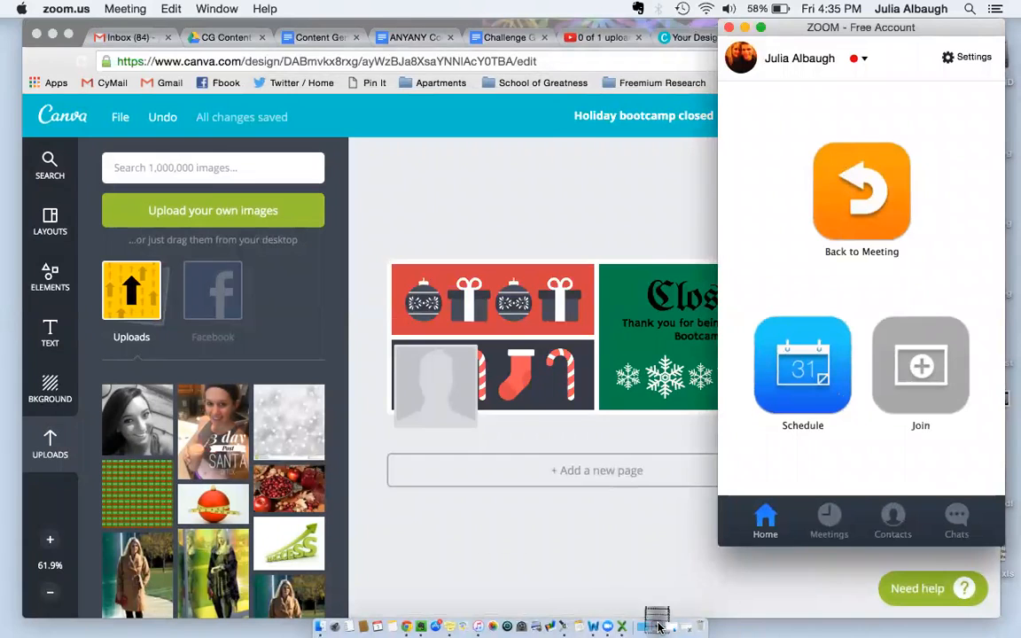
pyautogui.click(658, 627)
pyautogui.moveTo(663, 587); pyautogui.dragTo(256, 410)
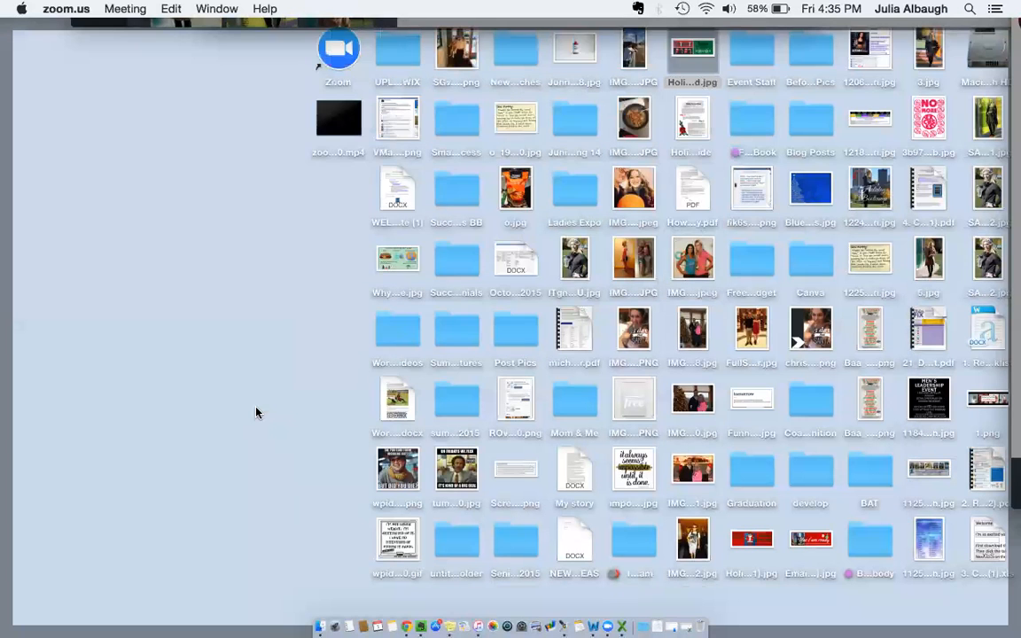
pyautogui.press('F11')
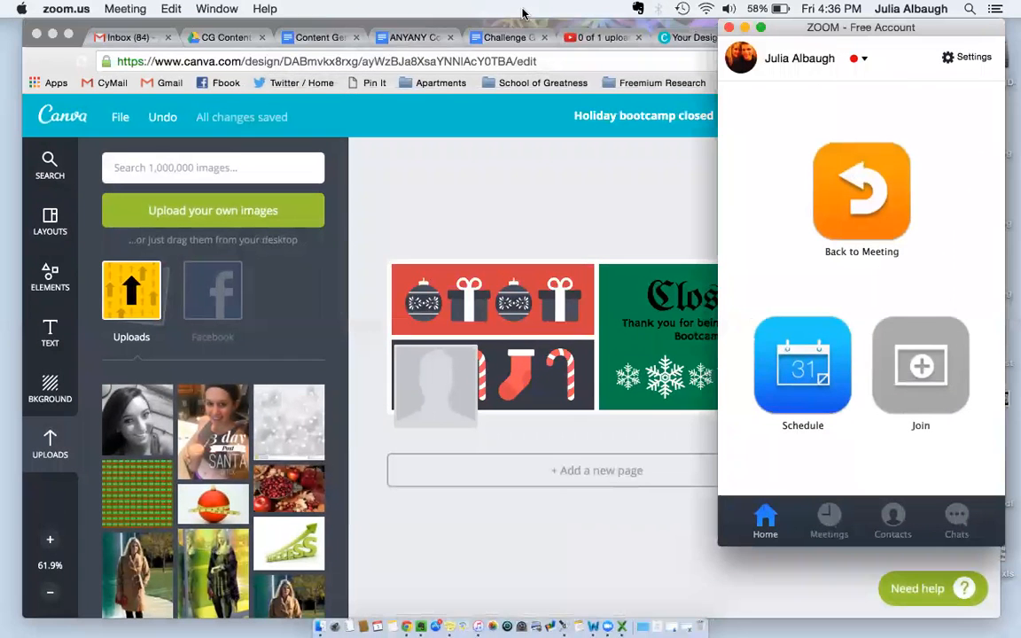
pyautogui.click(730, 28)
pyautogui.click(727, 203)
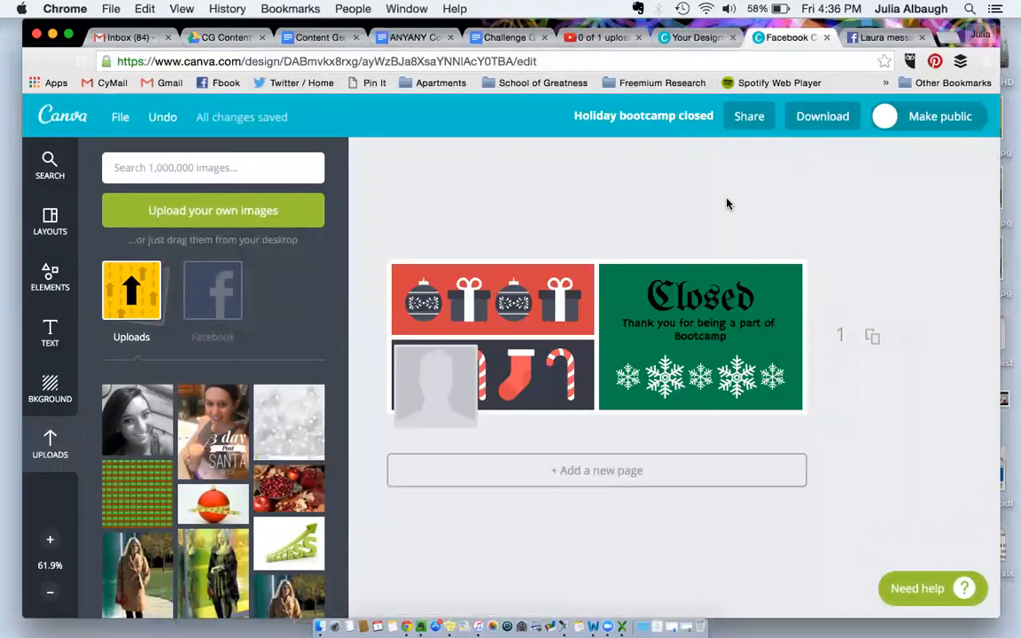
# Switch to the Holiday Bootcamp Facebook group and upload Holiday bootcamp closed.jpg from the Desktop as its group photo
pyautogui.click(906, 34)
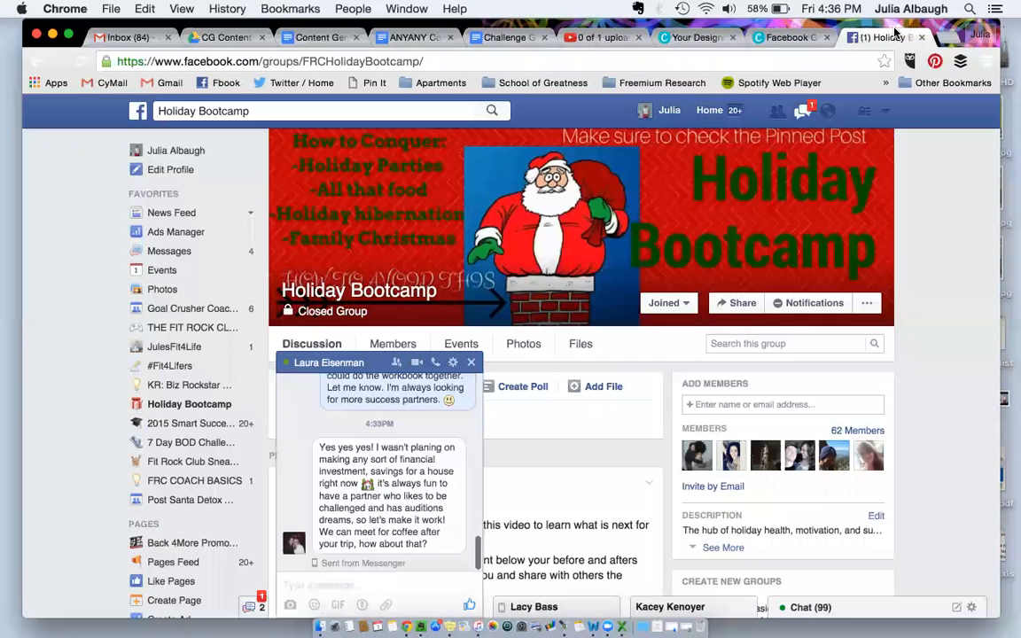
pyautogui.click(375, 362)
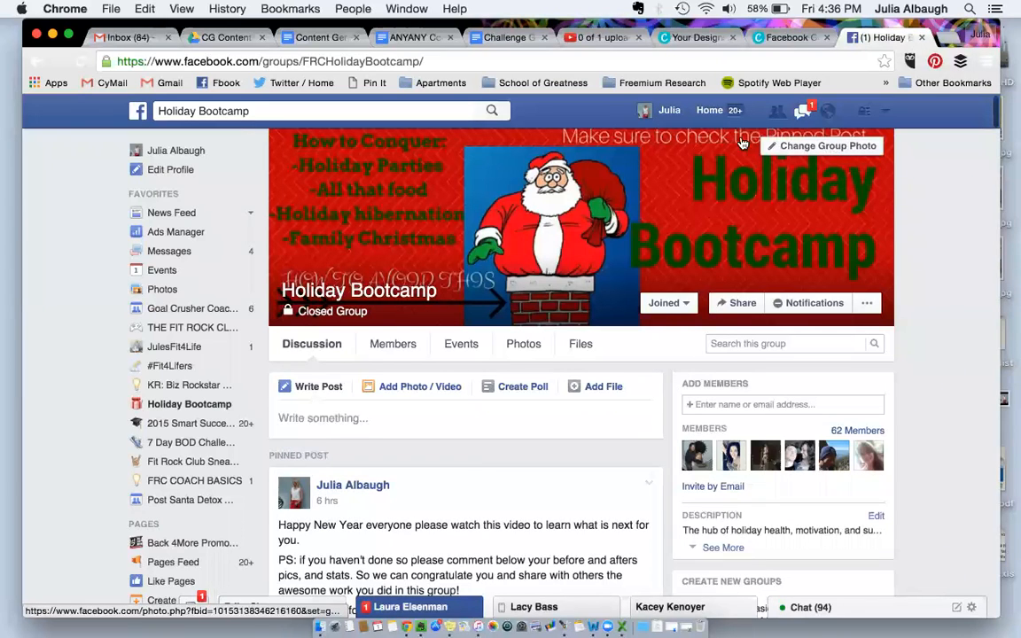
pyautogui.click(804, 147)
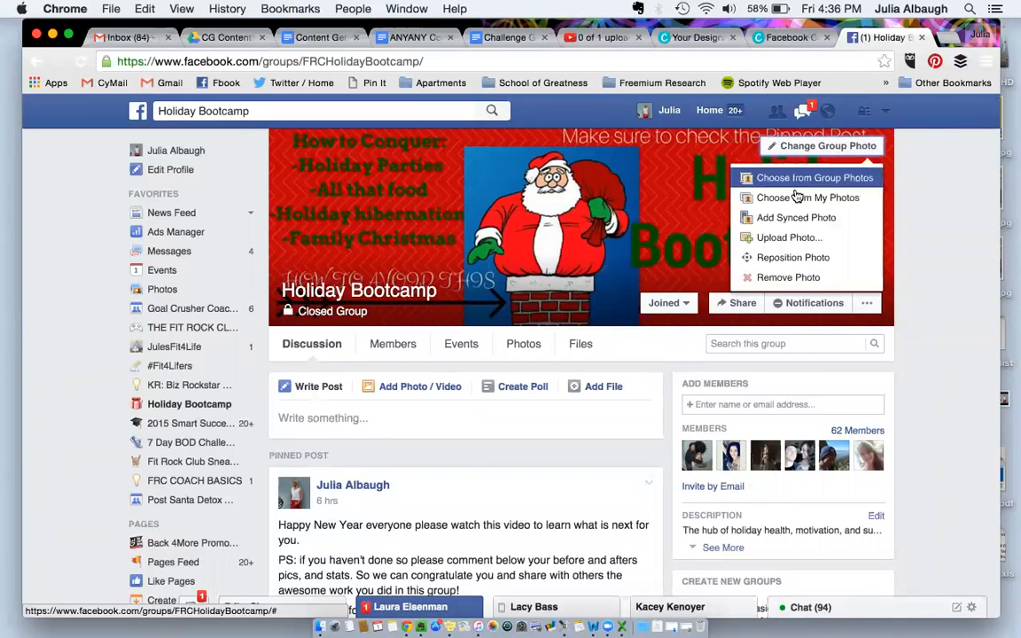
pyautogui.click(788, 237)
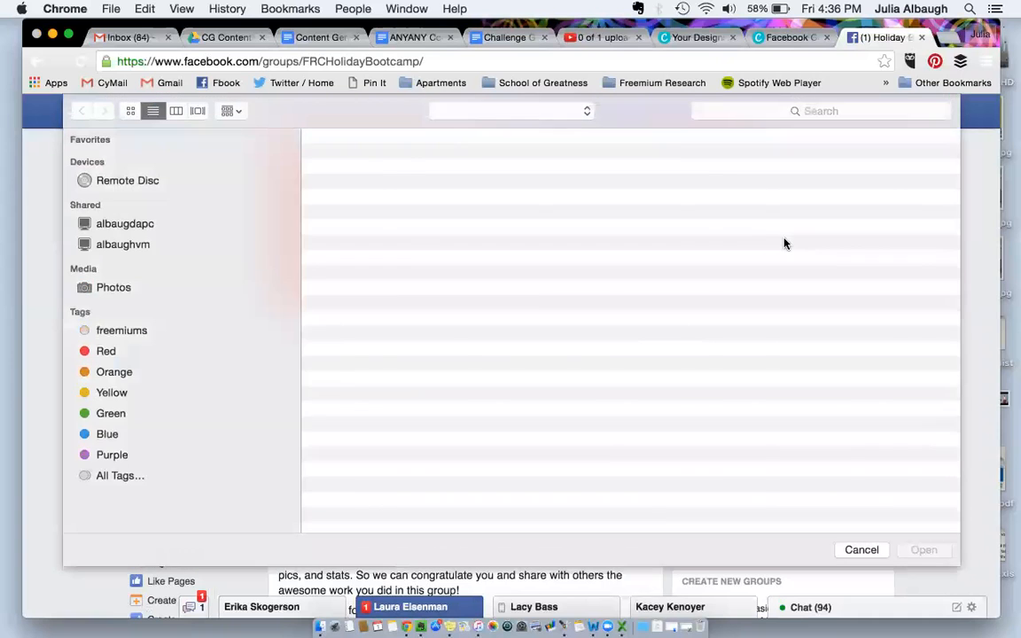
pyautogui.click(435, 158)
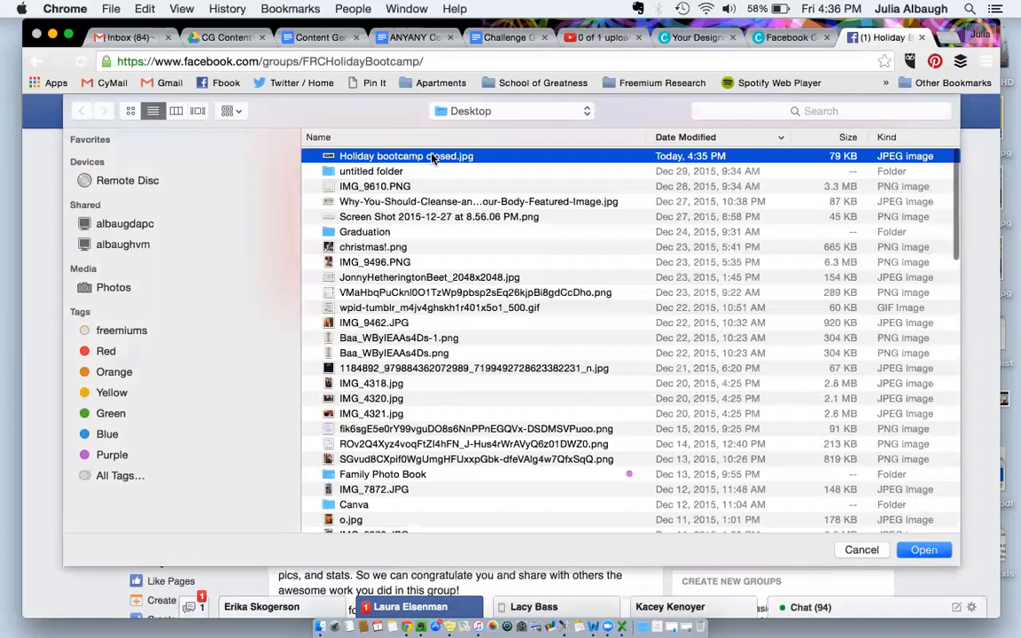
pyautogui.press('Return')
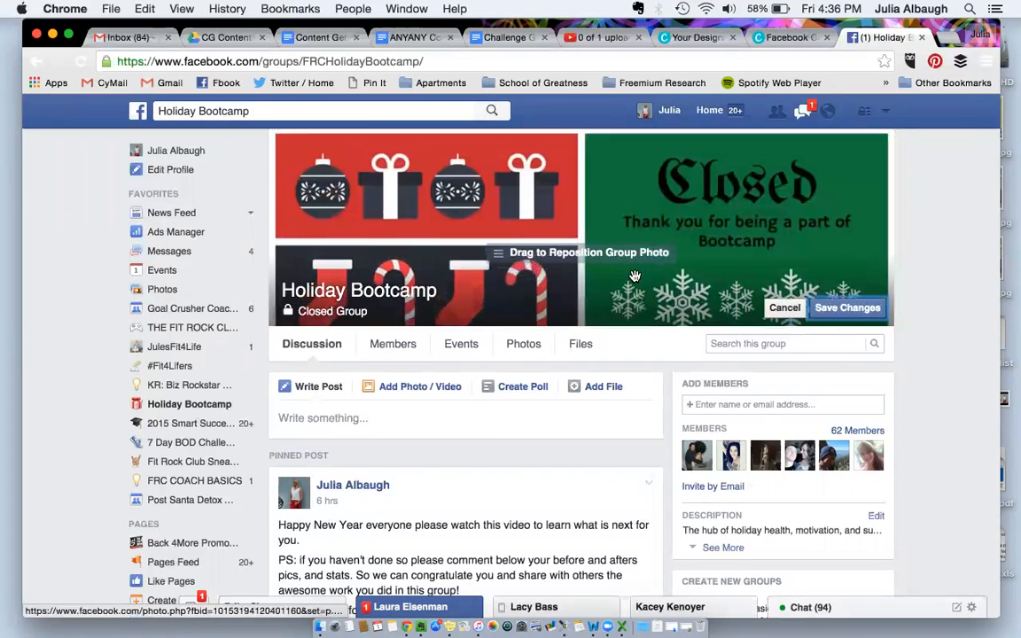
# Shift the new group photo slightly upward, save the changes and switch back to the Canva design
pyautogui.moveTo(636, 230); pyautogui.dragTo(586, 258)
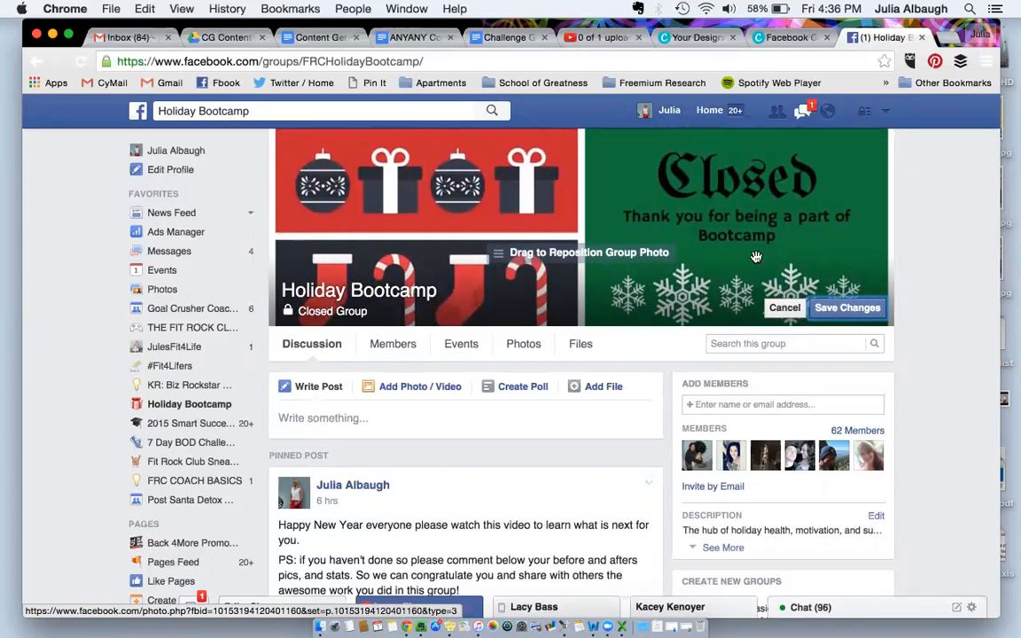
pyautogui.click(848, 308)
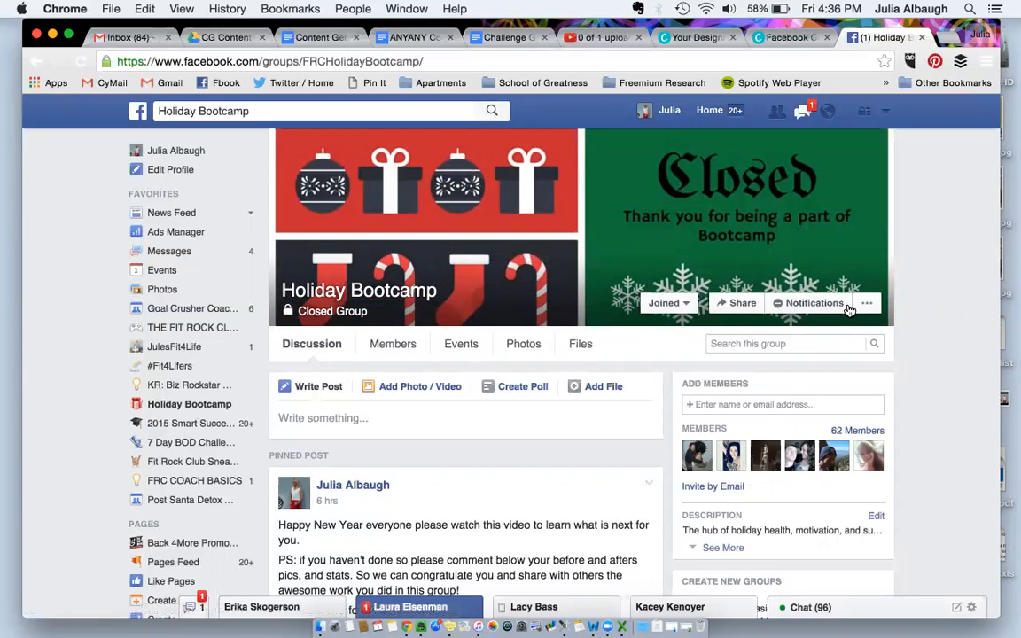
pyautogui.click(802, 39)
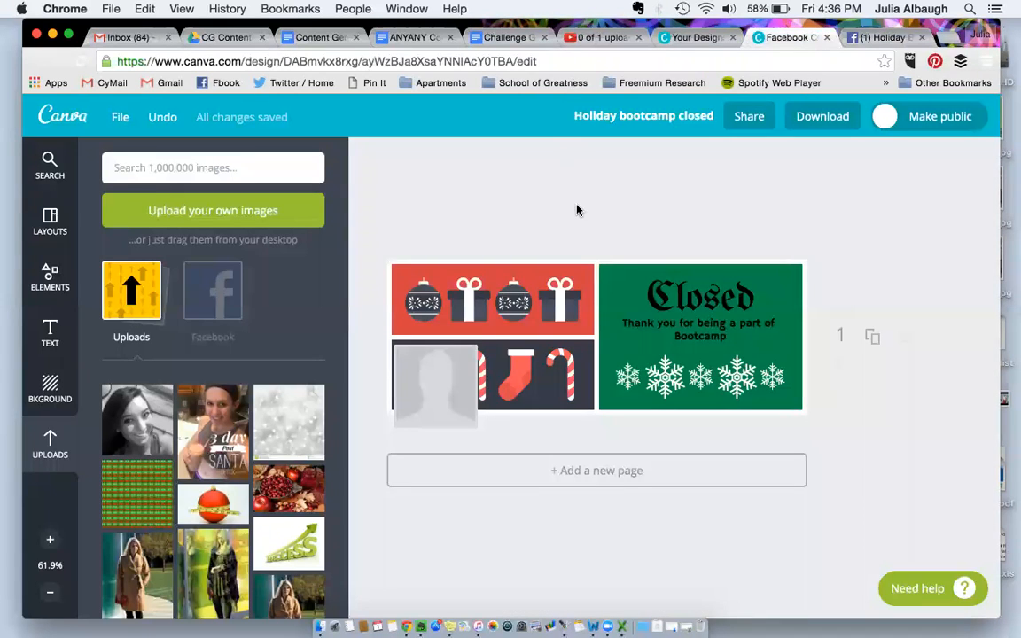